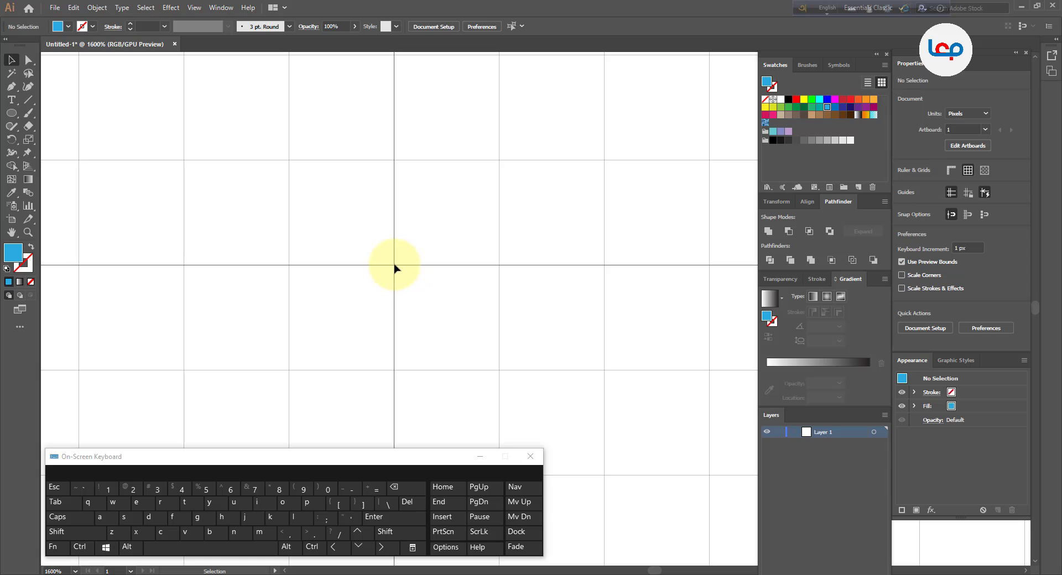
Step: Draw a blue circle about 25.5 px in diameter, centered on the intersection of the two darker grid lines
alt+scroll(394, 268, down, 1)
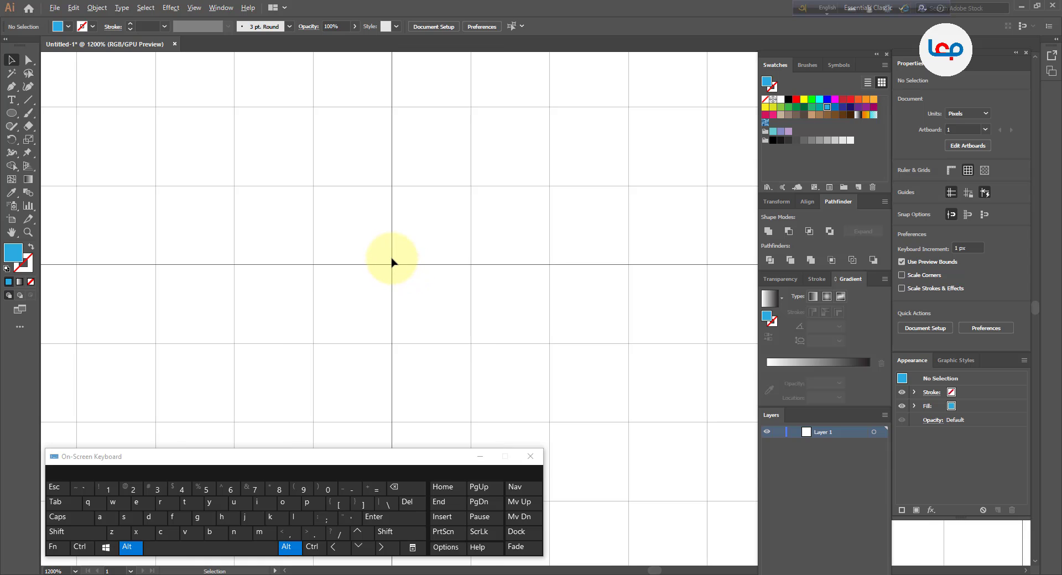
click(11, 114)
drag(391, 264, 424, 375)
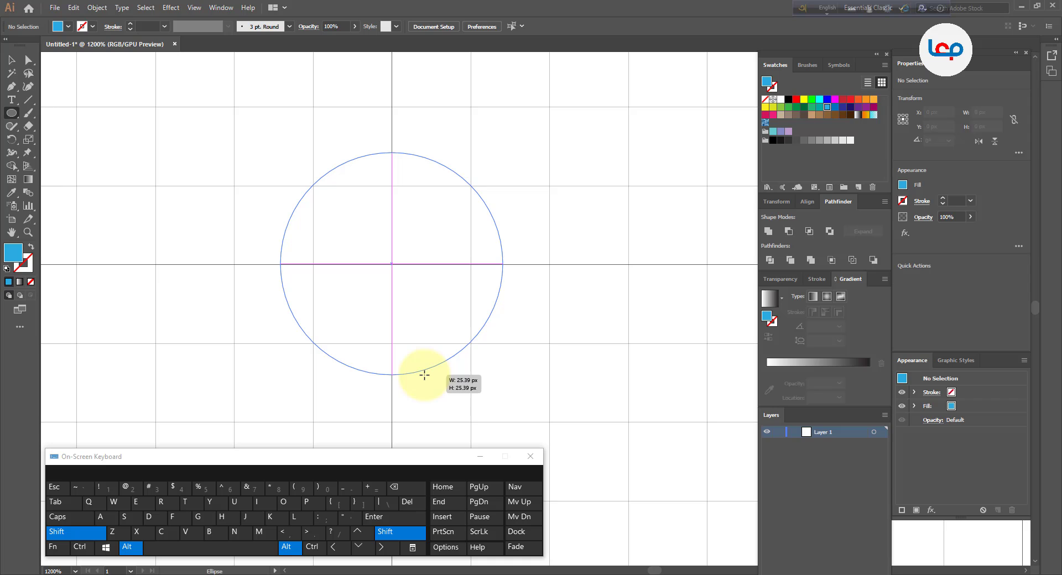
drag(424, 375, 423, 374)
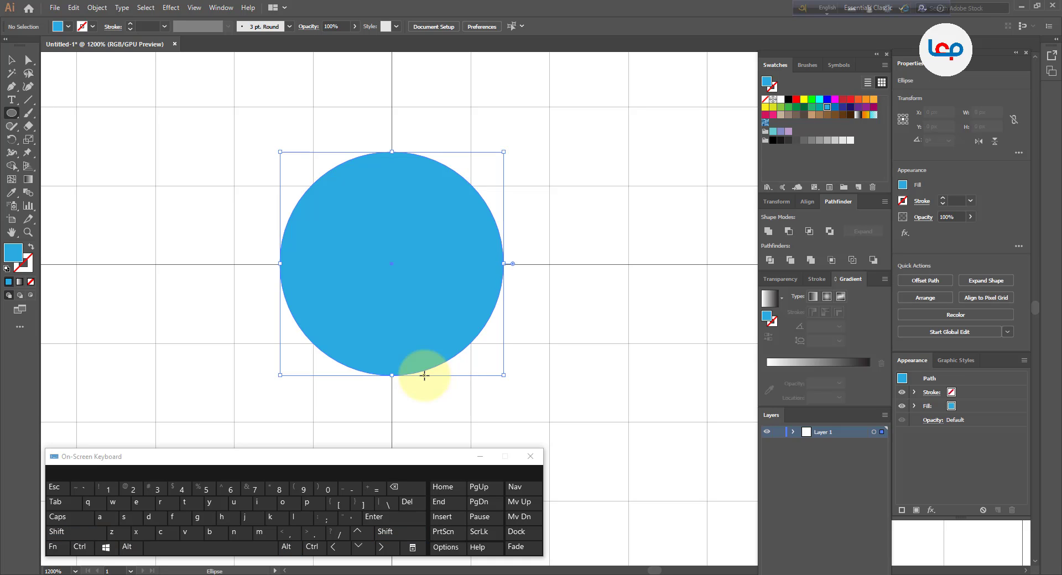
Step: Swap the circle's fill and stroke so only the blue outline remains, and set the stroke weight to 3 pt
click(31, 248)
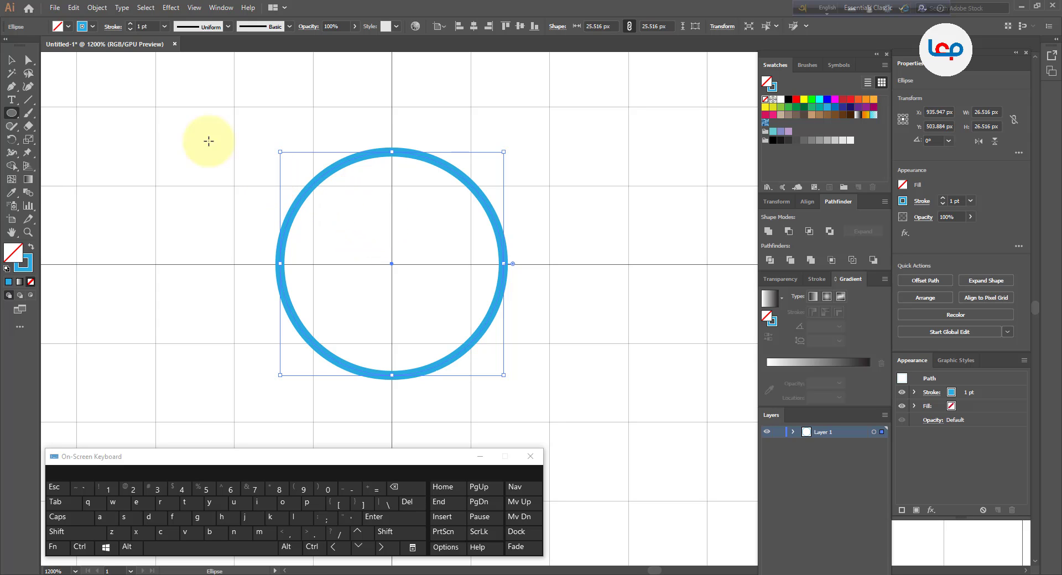
click(130, 24)
click(130, 25)
click(130, 25)
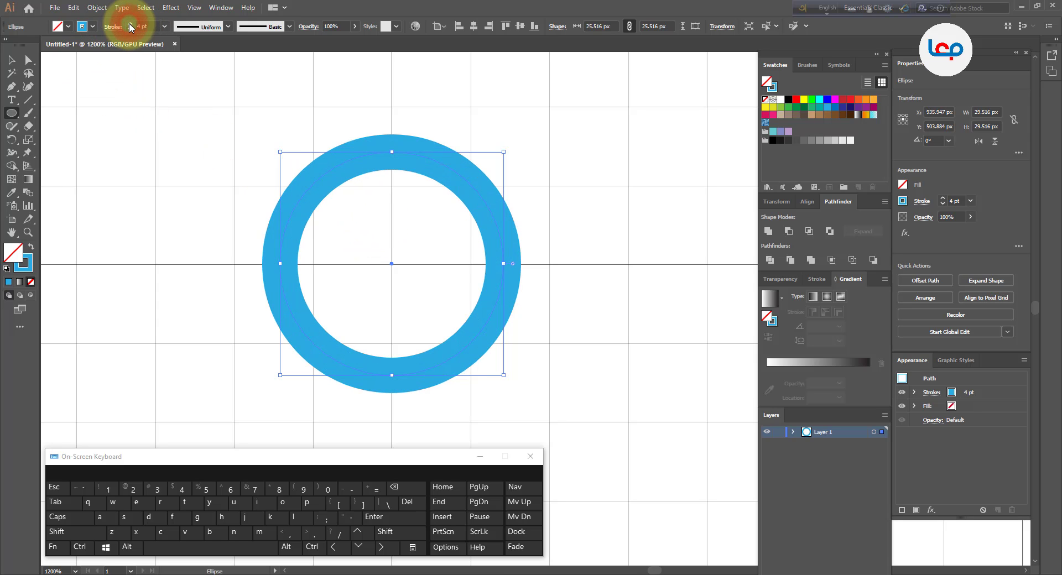
click(131, 29)
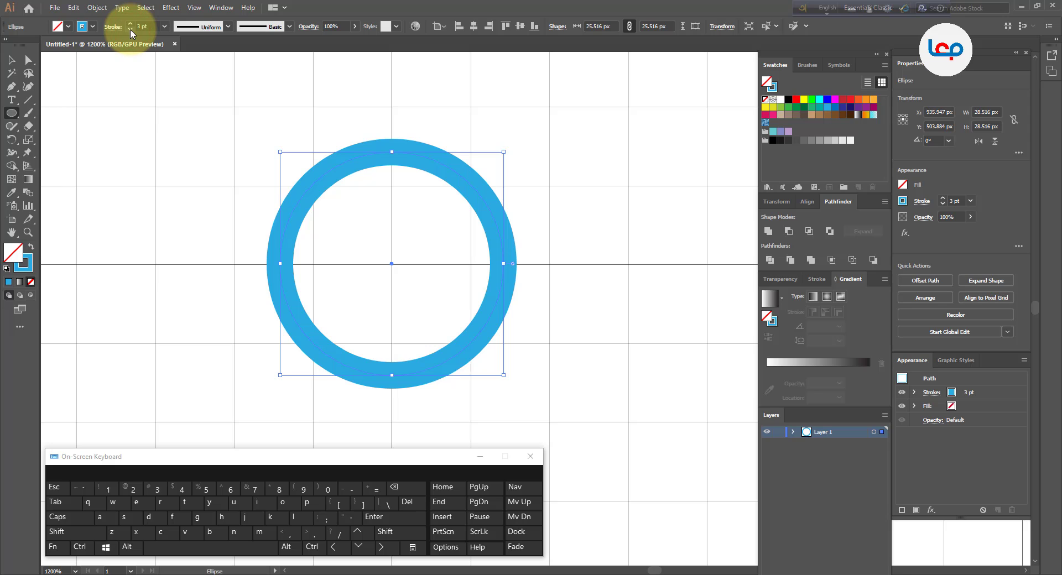
Step: Add a second concentric ring about 40 px in diameter by copying the first ring and scaling the copy from its center
click(11, 60)
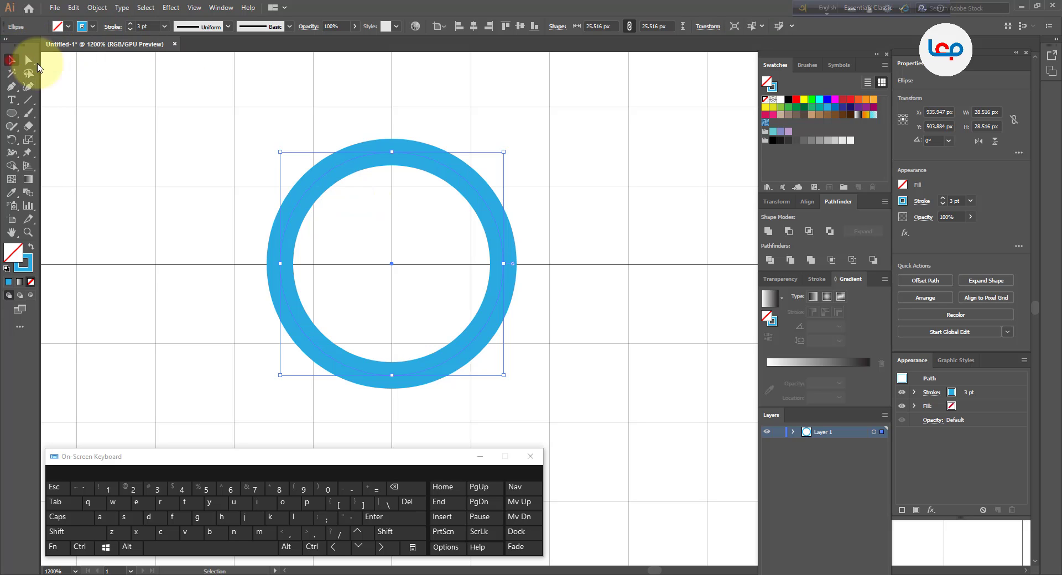
click(591, 163)
click(499, 227)
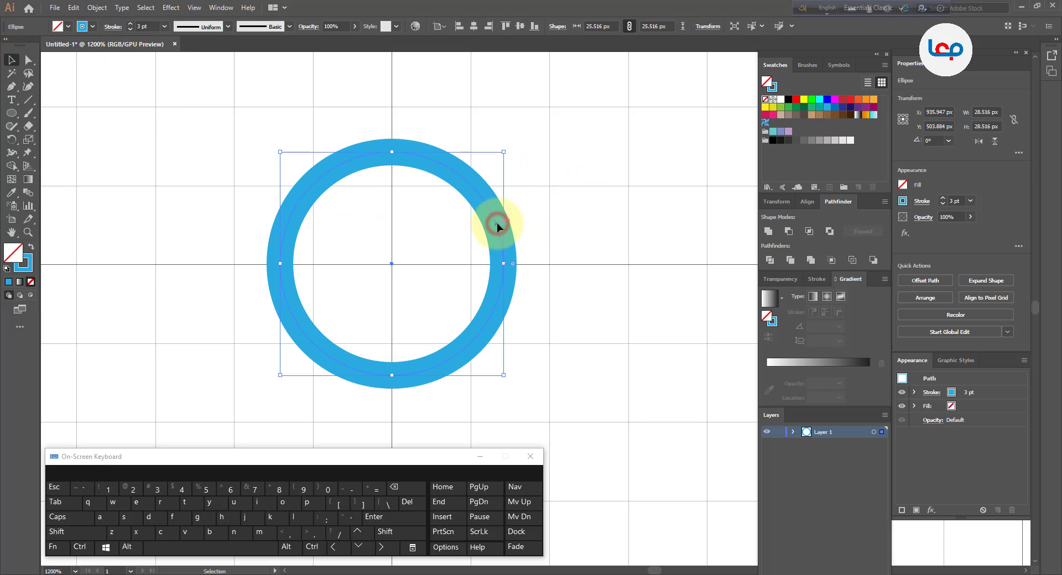
click(89, 9)
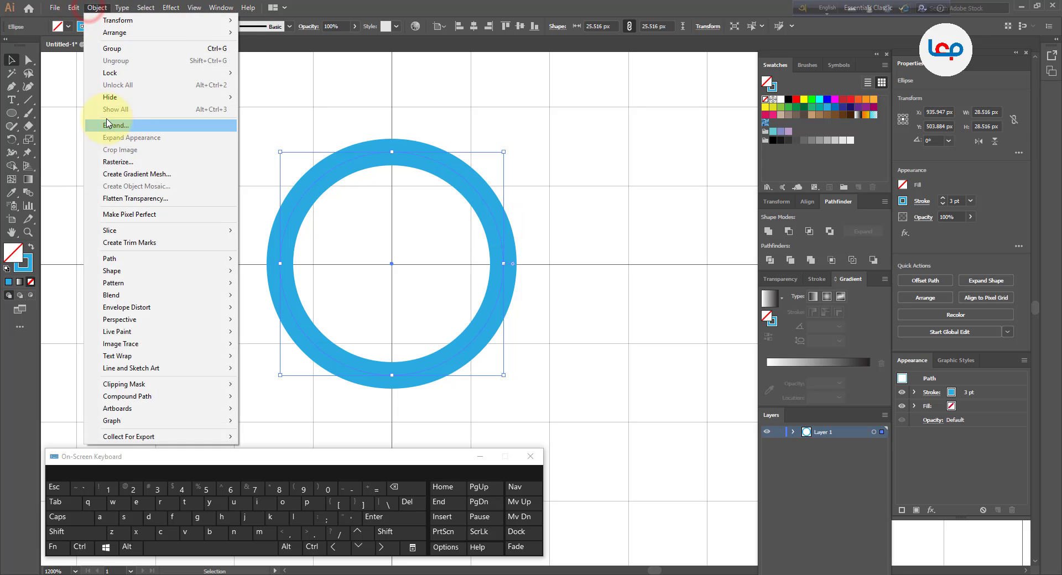
click(73, 8)
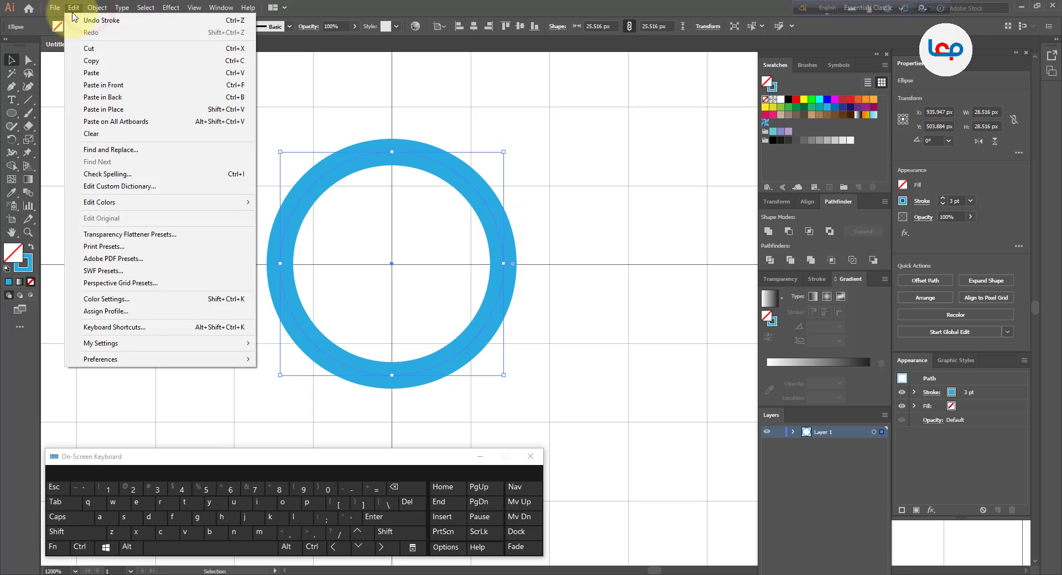
click(88, 61)
click(73, 8)
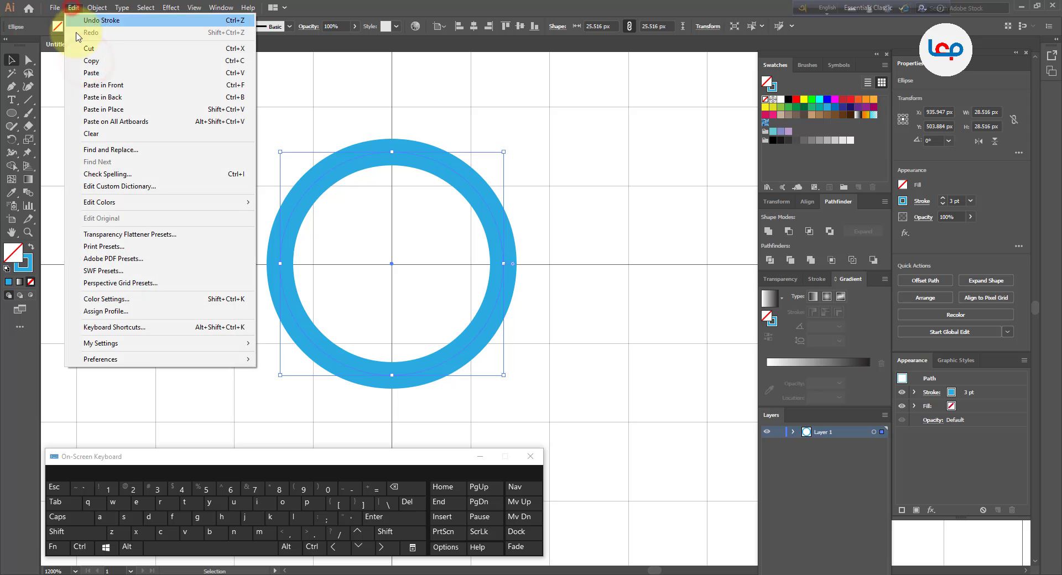
click(92, 76)
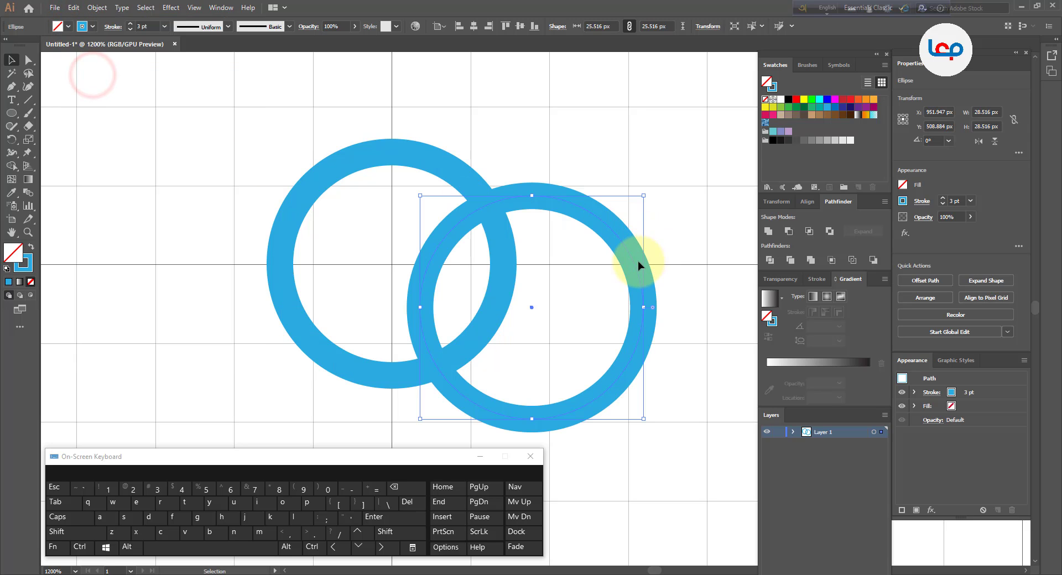
drag(636, 269, 493, 223)
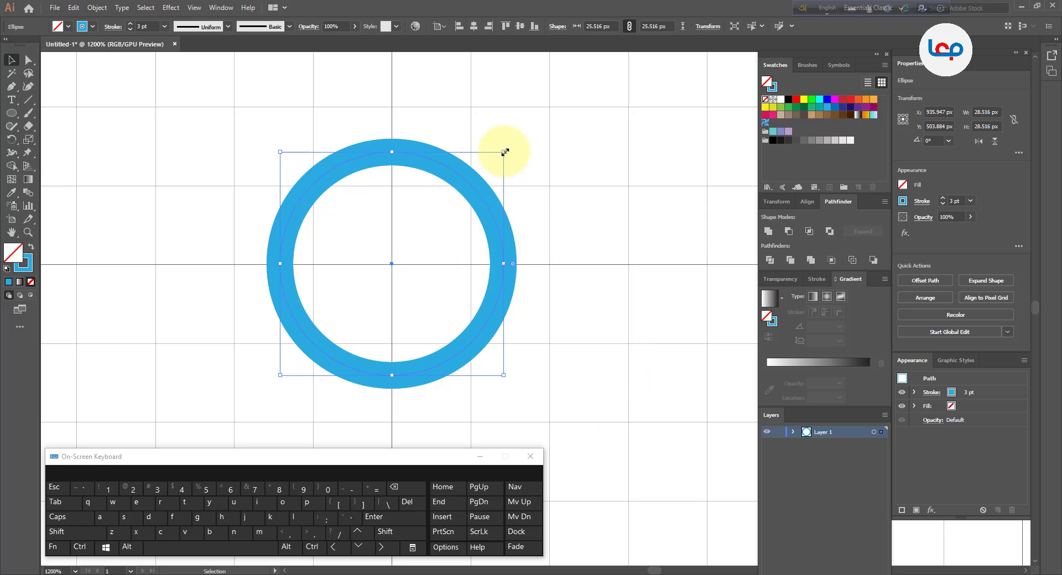
drag(504, 151, 569, 78)
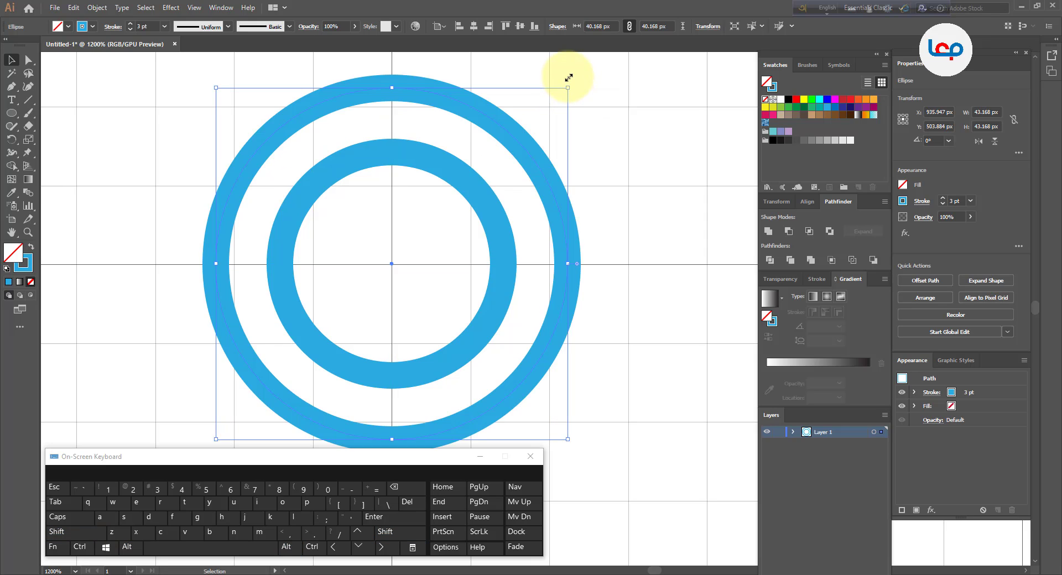
Step: Duplicate the outer ring, align the copy concentrically over it, and scale it from the center to about 51 px in diameter
scroll(493, 145, down, 1)
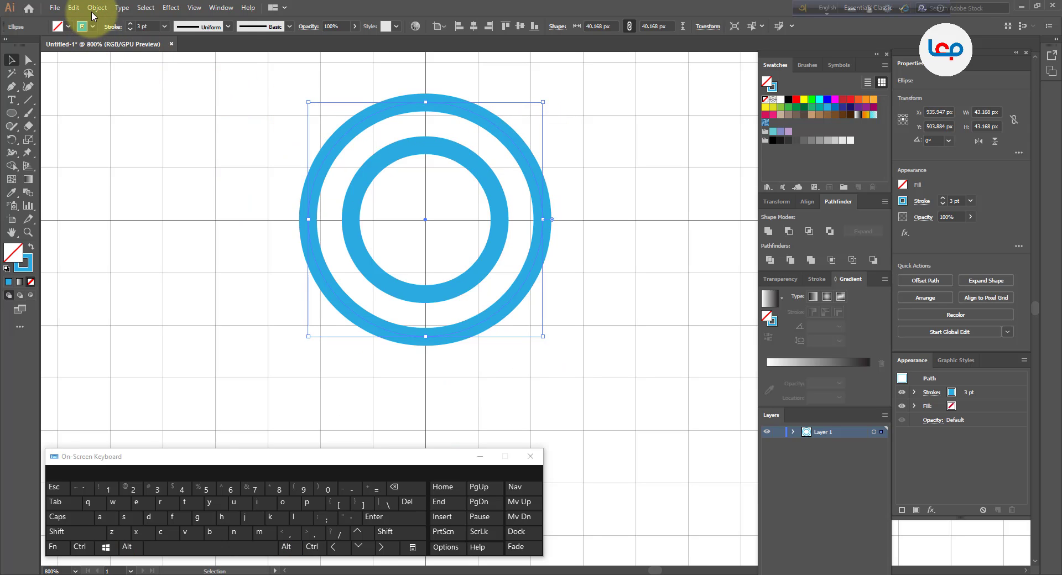
click(75, 7)
click(91, 60)
click(74, 7)
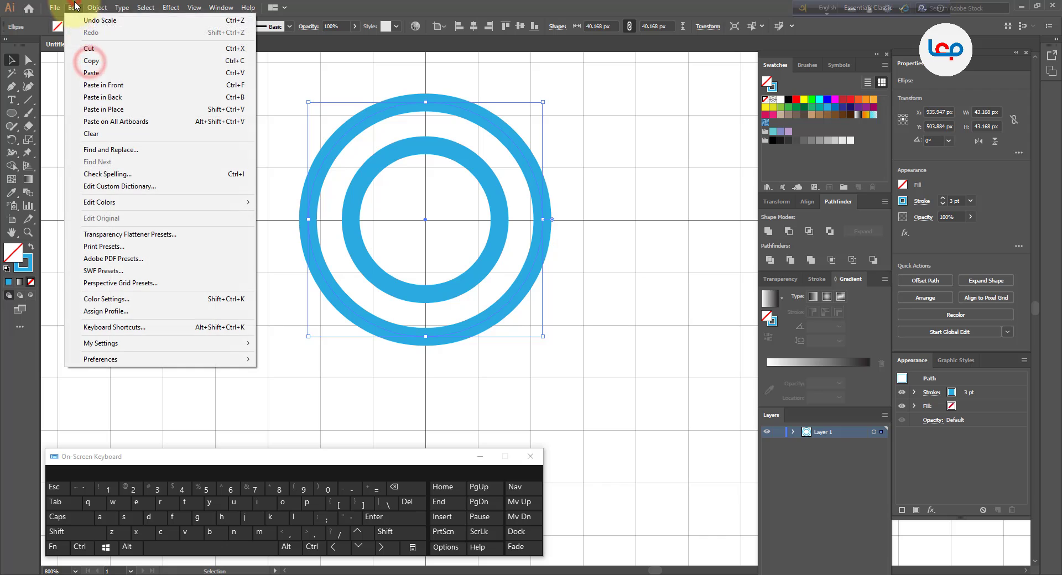
click(87, 74)
drag(635, 246, 524, 157)
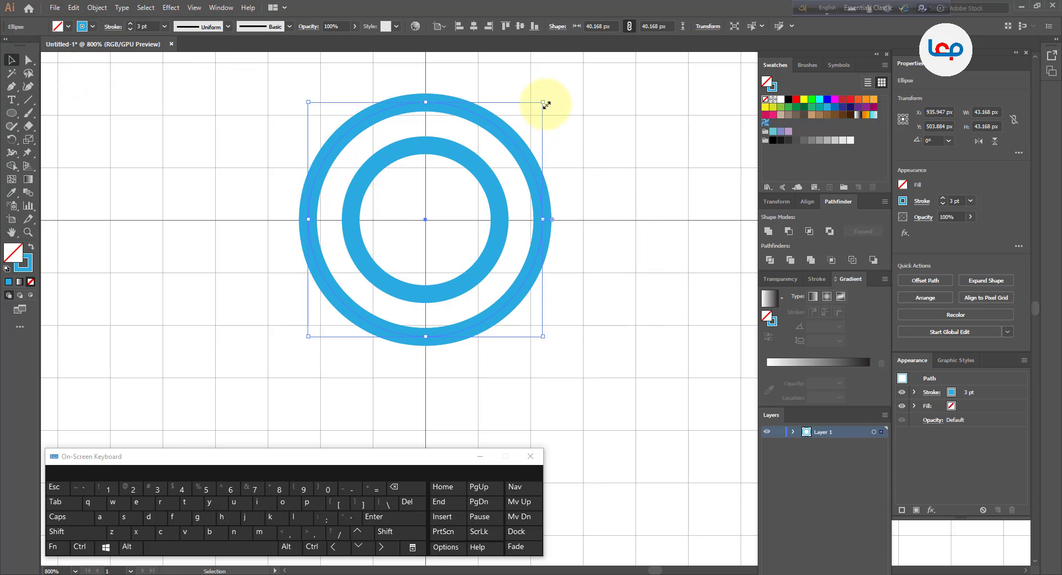
drag(545, 100, 596, 71)
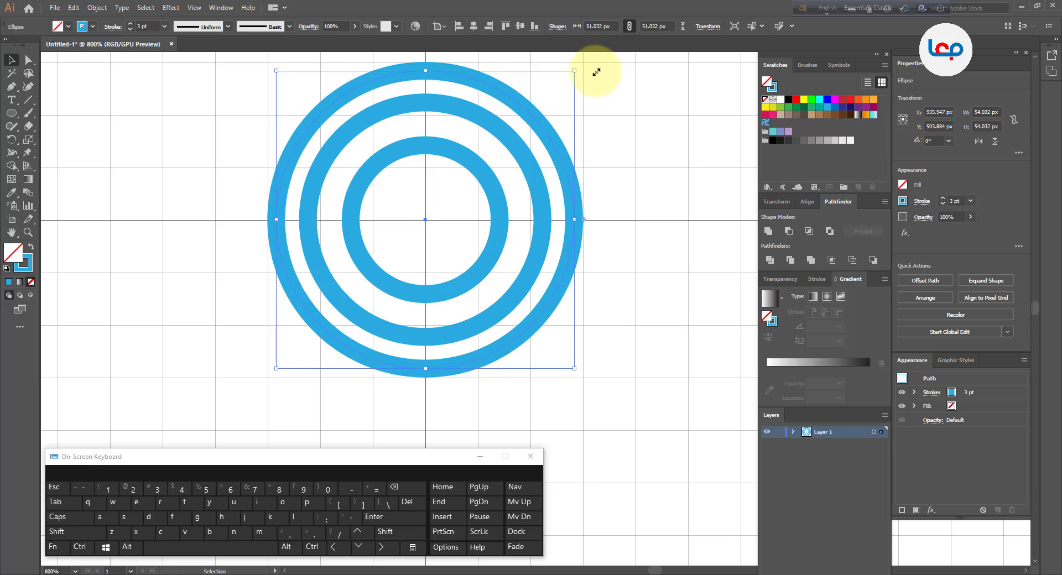
Step: Enlarge the outermost ring from its center to about 54.6 px so the gaps between rings are even, and deselect it
scroll(564, 90, up, 2)
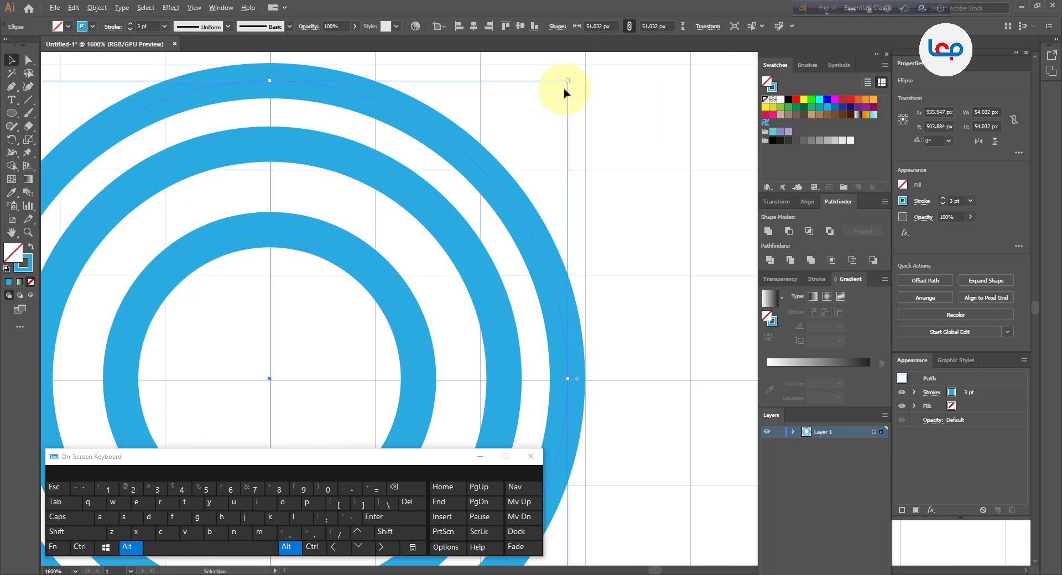
drag(566, 83, 585, 65)
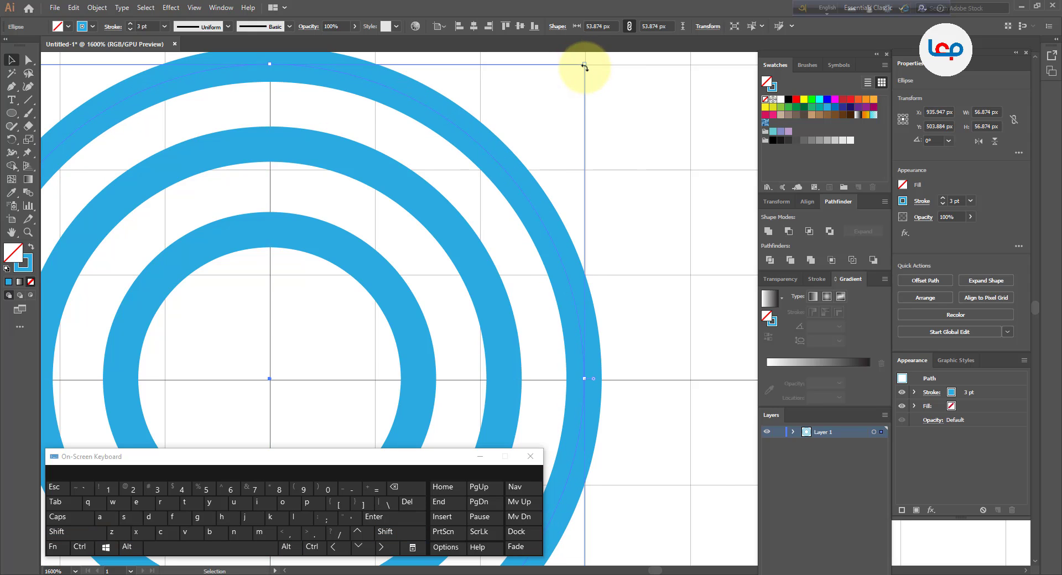
key(shift)
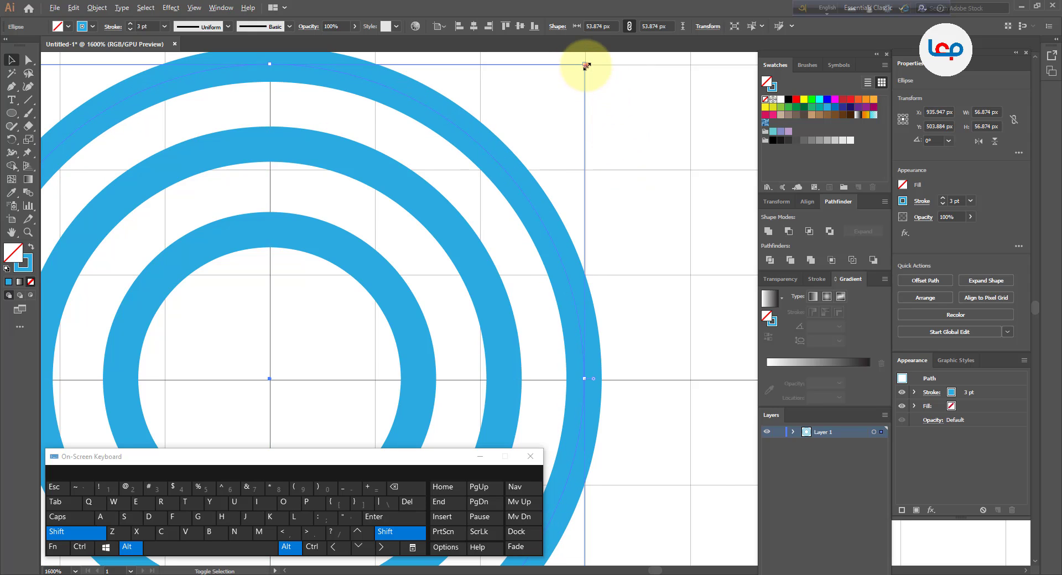
drag(587, 66, 588, 62)
click(625, 135)
scroll(568, 134, down, 2)
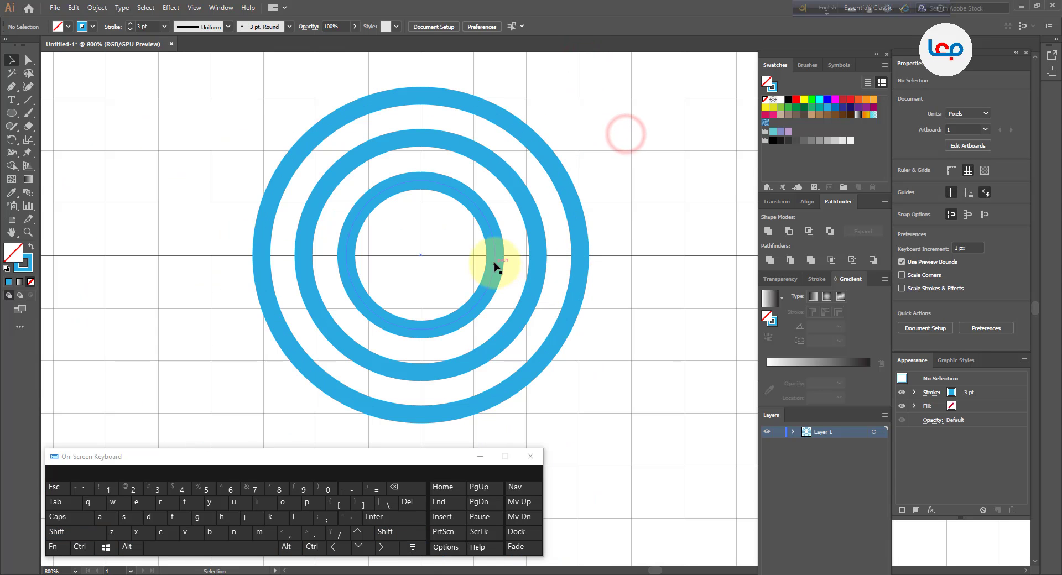
Step: Add a fourth concentric ring by copying the outermost ring and scaling the copy from its center to 68.4 px
scroll(479, 263, down, 1)
click(544, 209)
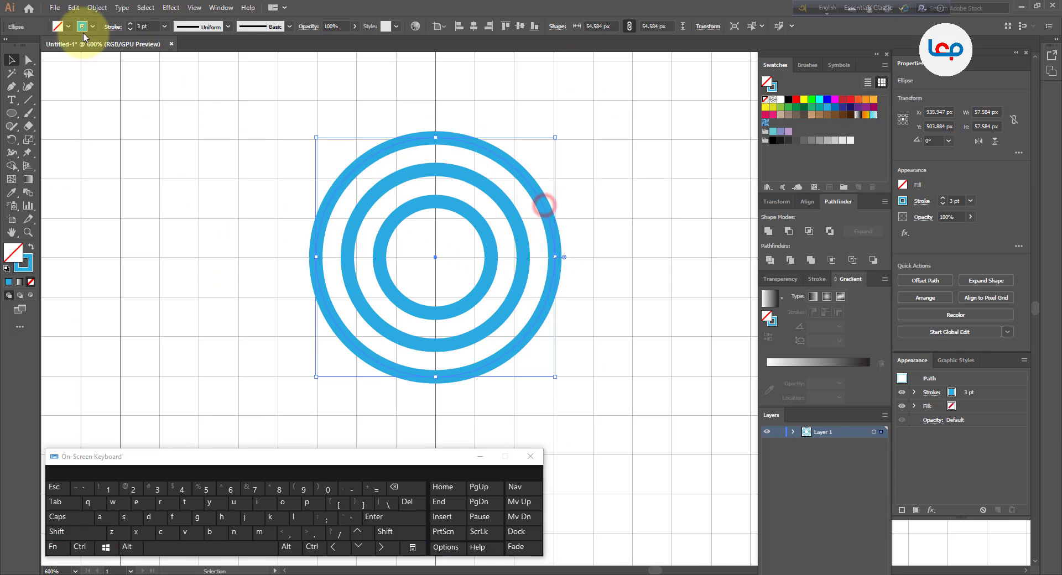
click(73, 7)
click(86, 61)
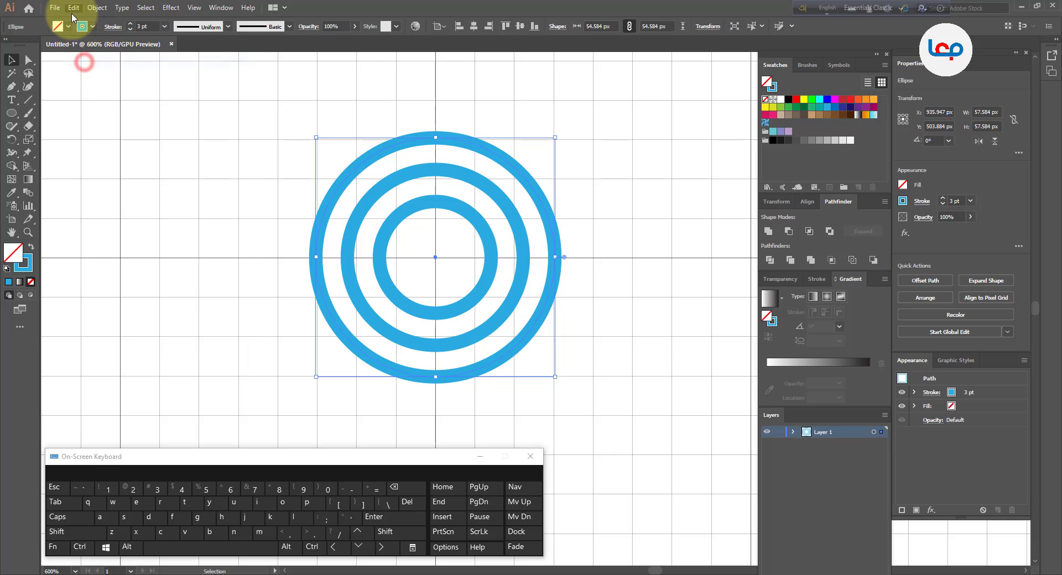
click(74, 7)
click(86, 72)
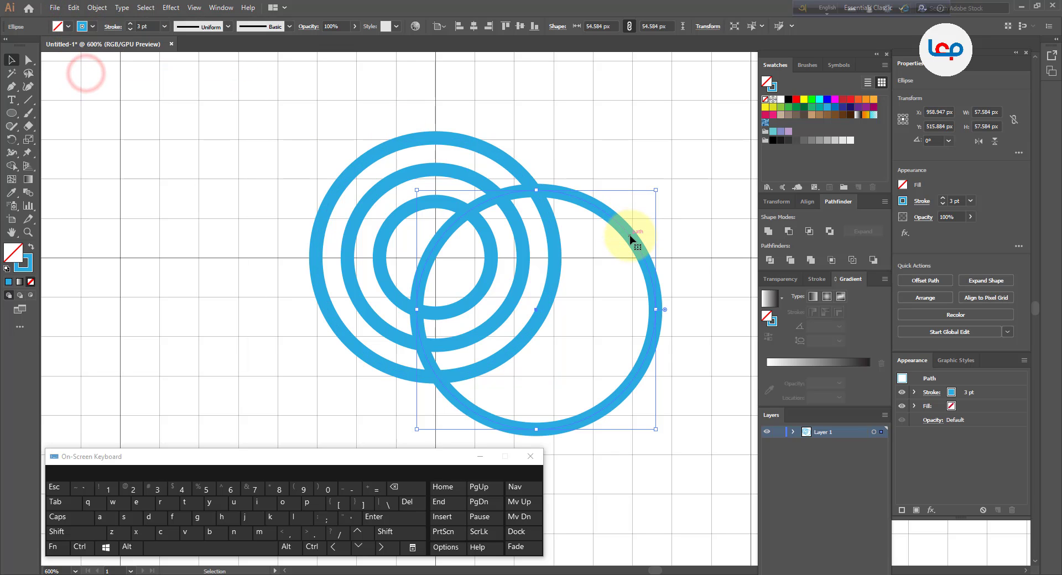
mouse_move(628, 231)
mouse_down()
mouse_move(517, 177)
mouse_move(529, 183)
mouse_up()
drag(557, 138, 585, 109)
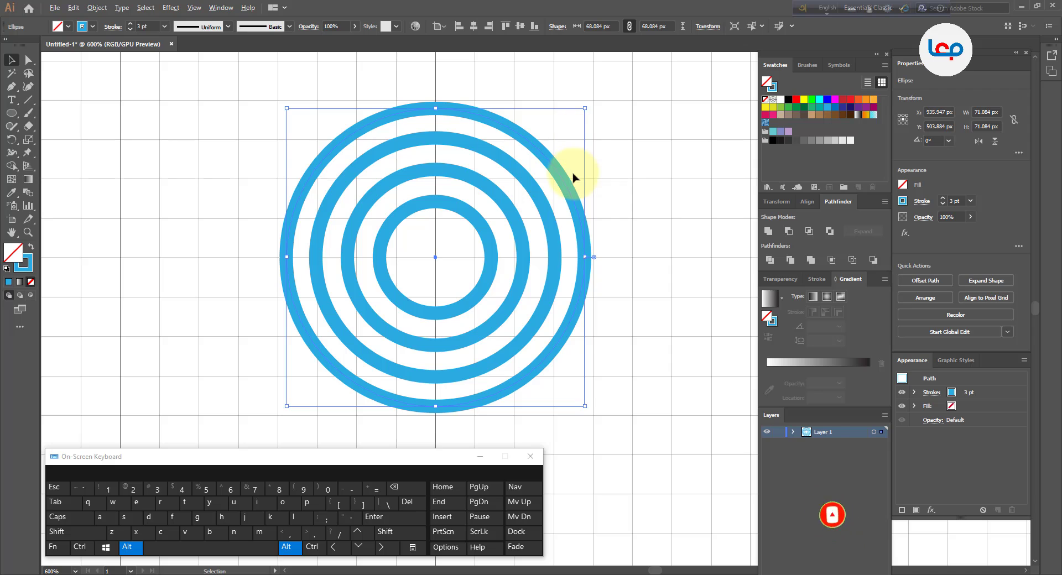
alt+scroll(575, 141, up, 2)
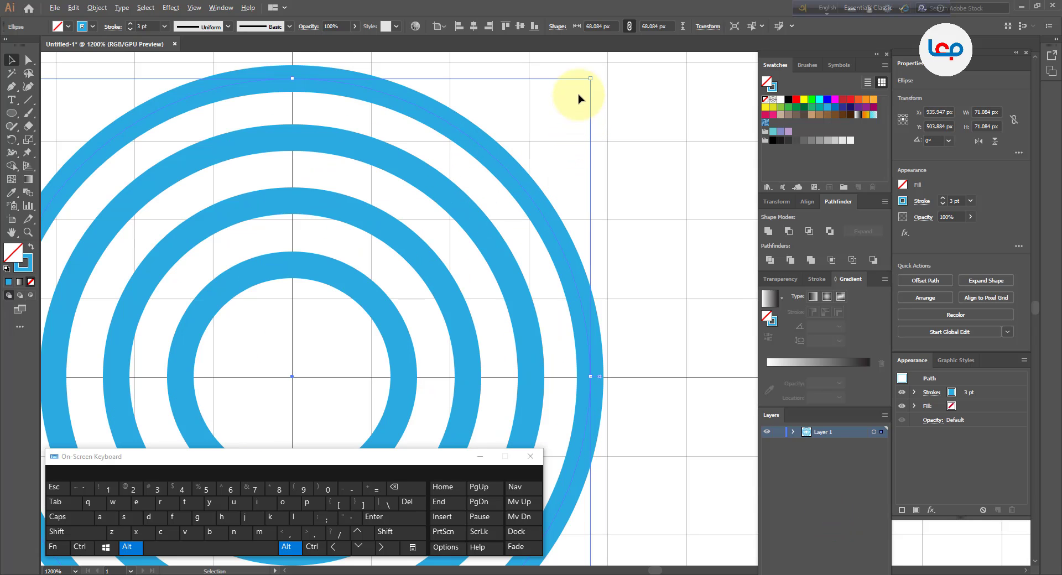
drag(590, 78, 592, 77)
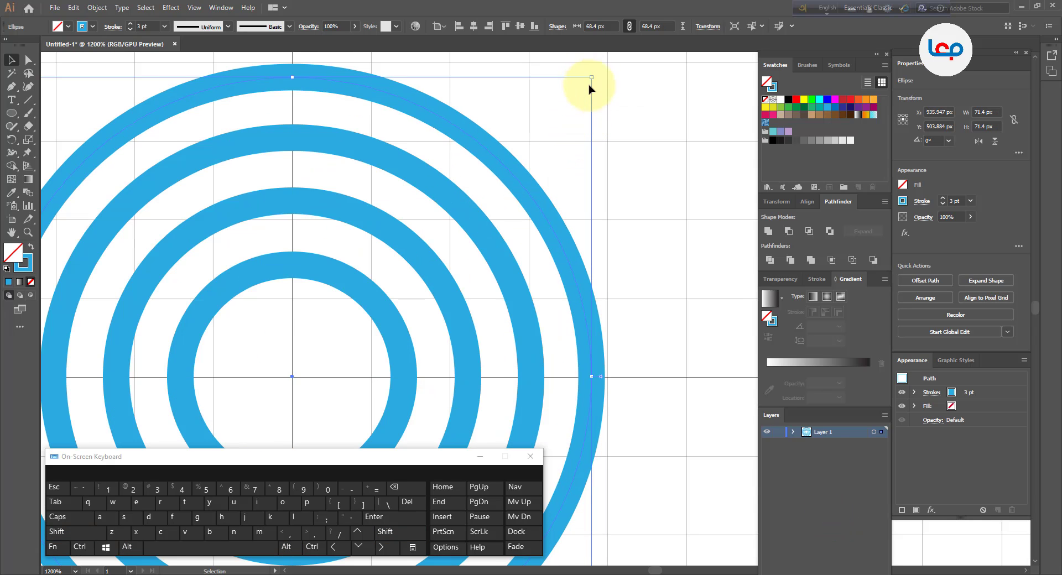
Step: Add a fifth concentric ring about 80.7 px in diameter by copying the outermost ring and scaling the copy from its center
alt+scroll(586, 104, down, 1)
alt+scroll(482, 209, down, 1)
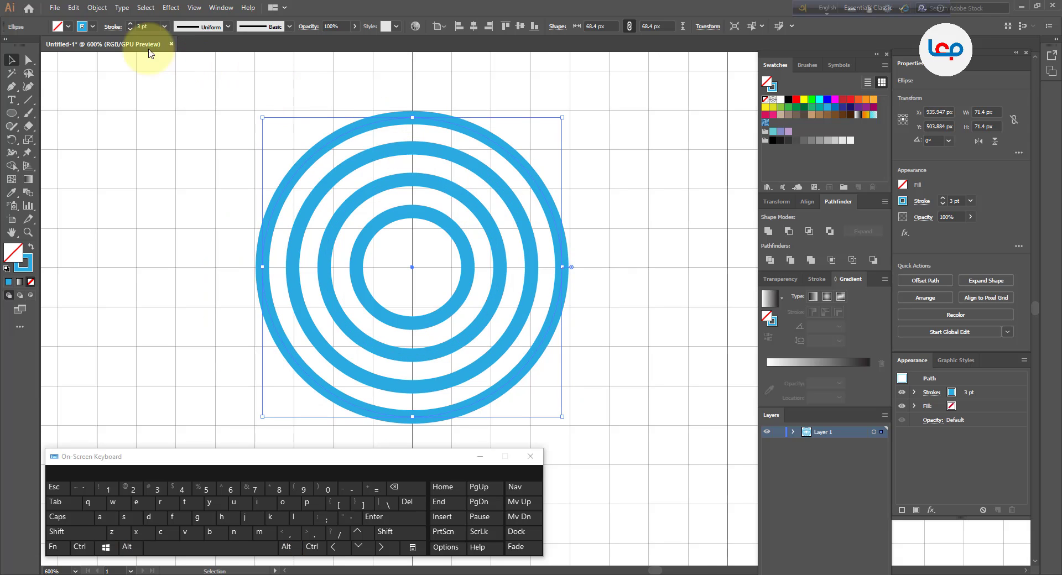
click(97, 7)
mouse_move(73, 7)
click(77, 61)
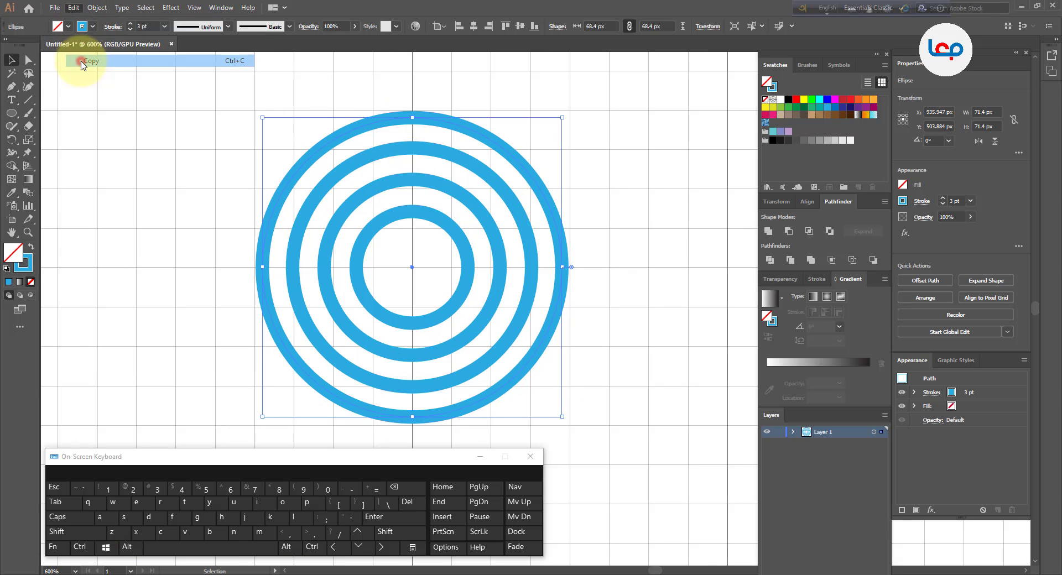
click(74, 7)
click(89, 72)
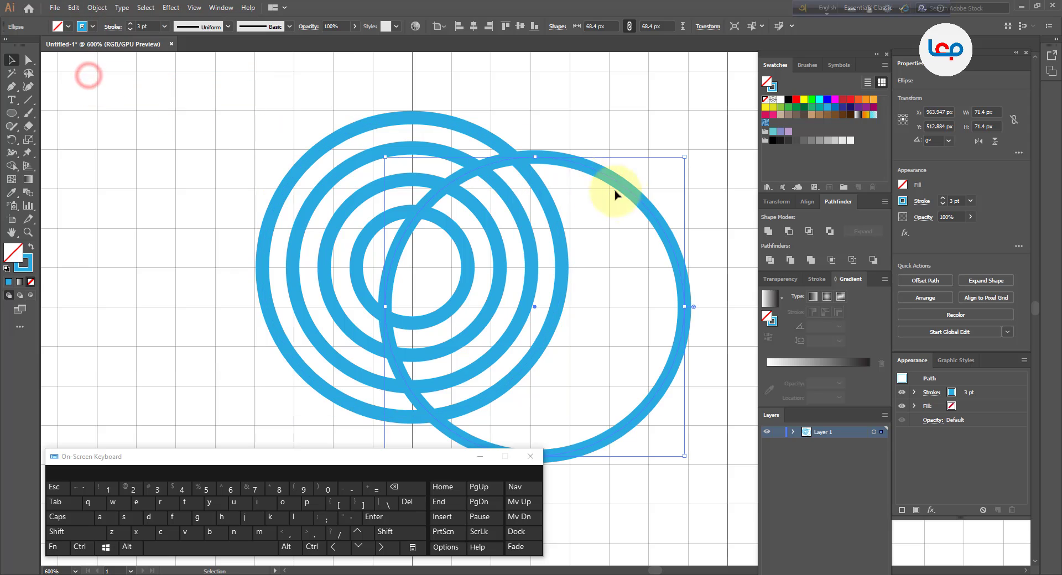
drag(645, 205, 523, 165)
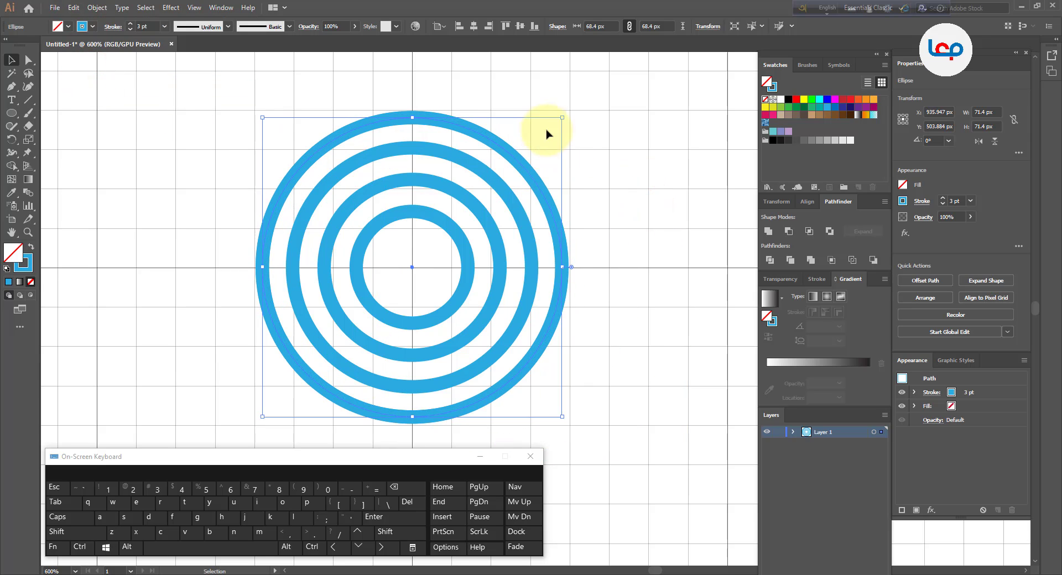
drag(562, 117, 589, 92)
Step: Add a sixth concentric ring about 95.2 px in overall width by copying the outermost ring and scaling the copy from its center
click(617, 160)
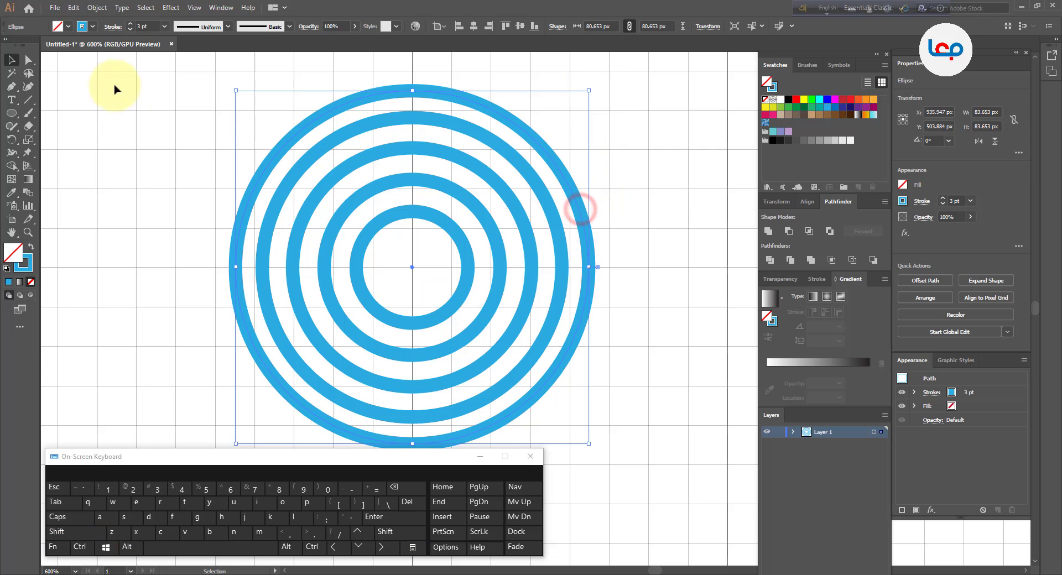
click(73, 7)
click(91, 62)
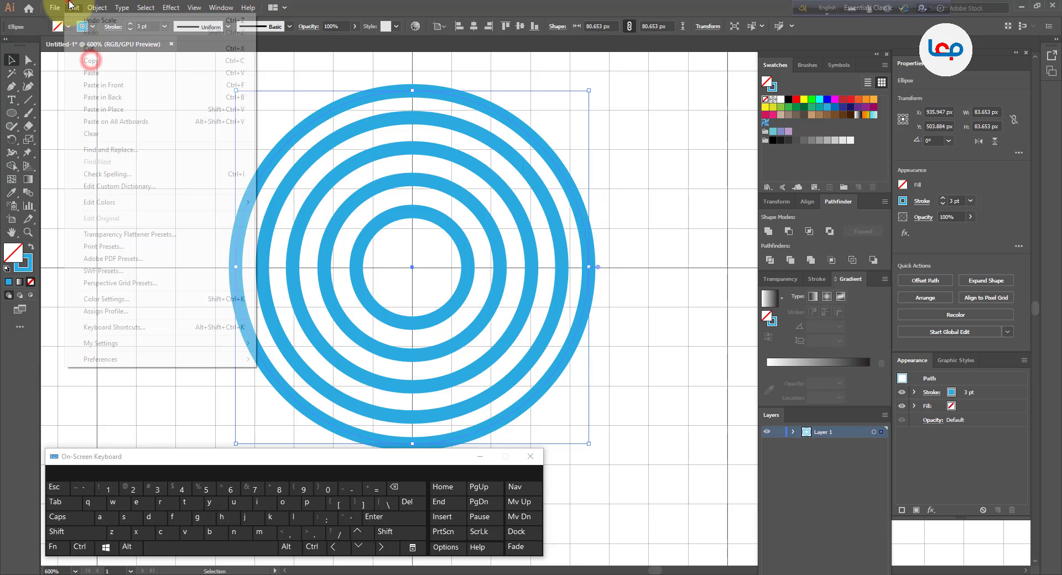
click(74, 7)
click(90, 72)
drag(707, 262, 582, 221)
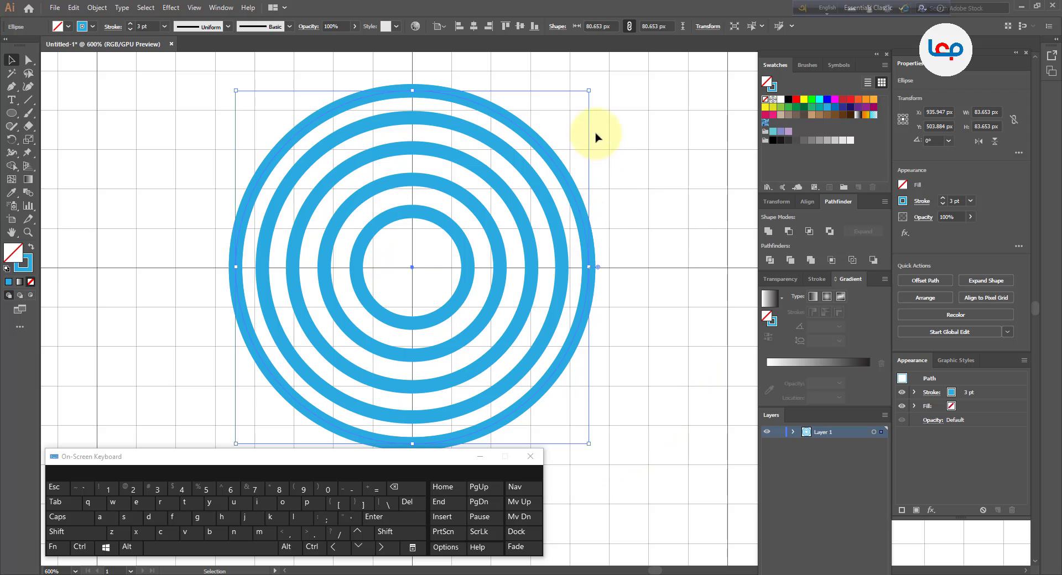
drag(583, 88, 614, 57)
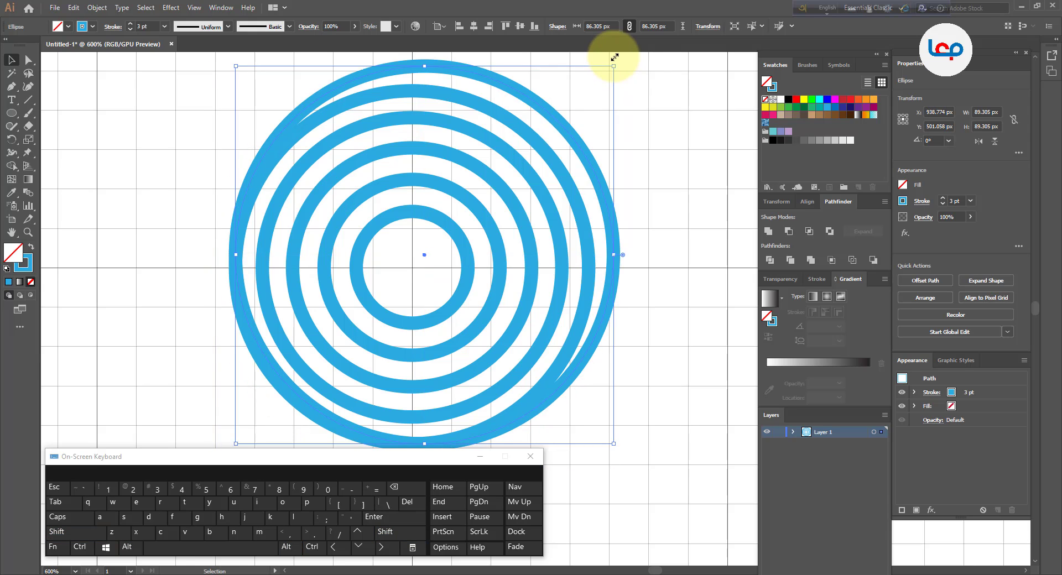
key(ctrl+z)
drag(588, 90, 614, 78)
click(637, 221)
Step: Enlarge the innermost ring from its center to about 26.3 px in diameter to even out the gap to the second ring
scroll(624, 351, up, 5)
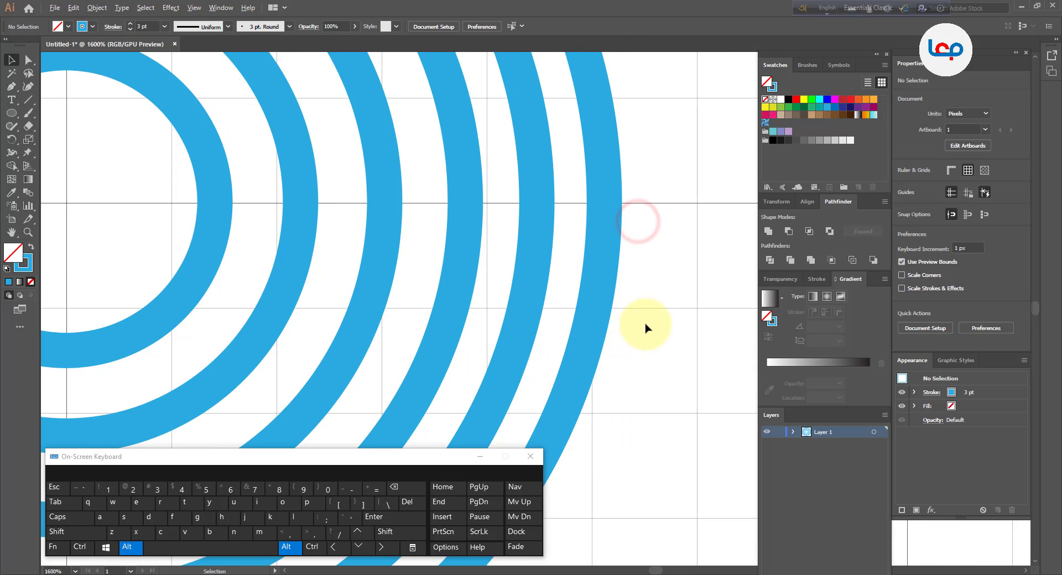
scroll(657, 261, down, 1)
scroll(374, 254, down, 2)
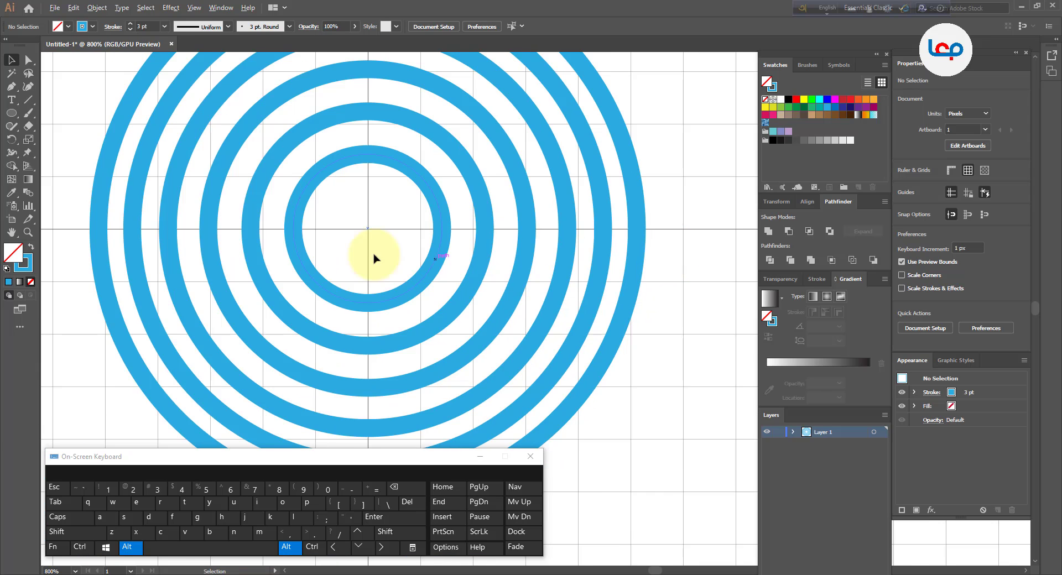
scroll(488, 242, up, 3)
click(481, 237)
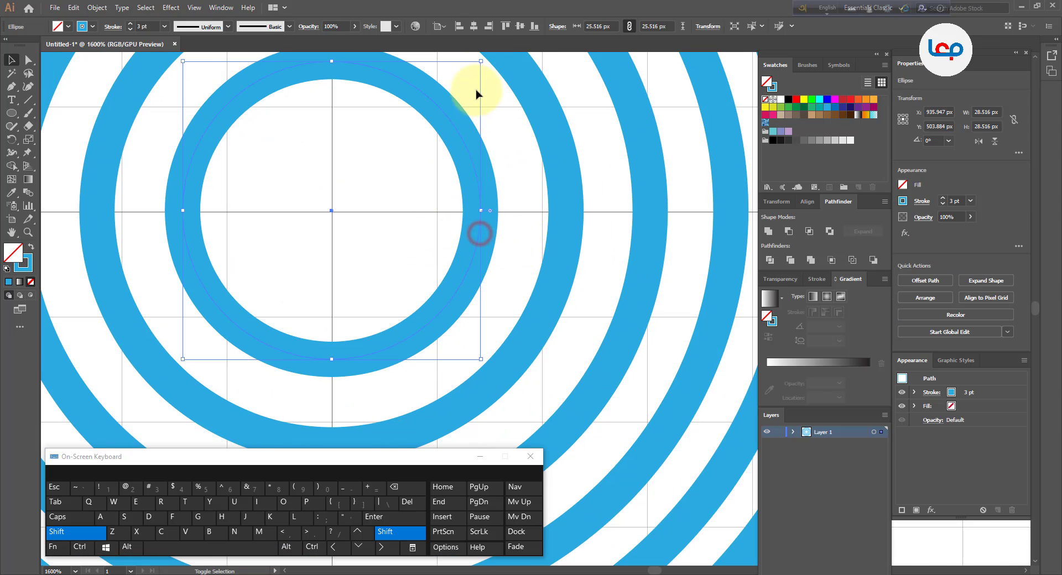
drag(481, 64, 476, 53)
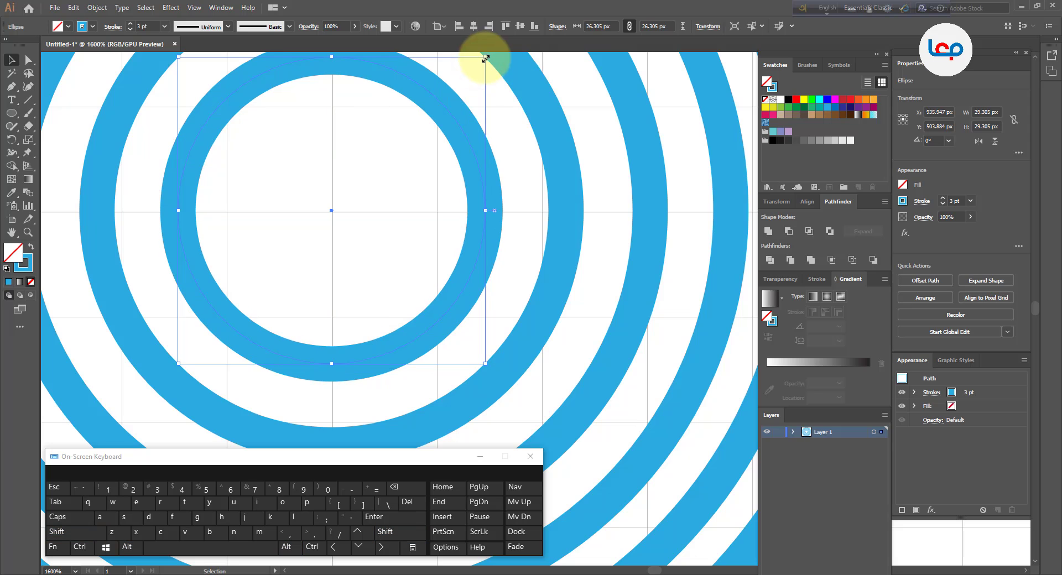
click(526, 184)
scroll(420, 243, down, 2)
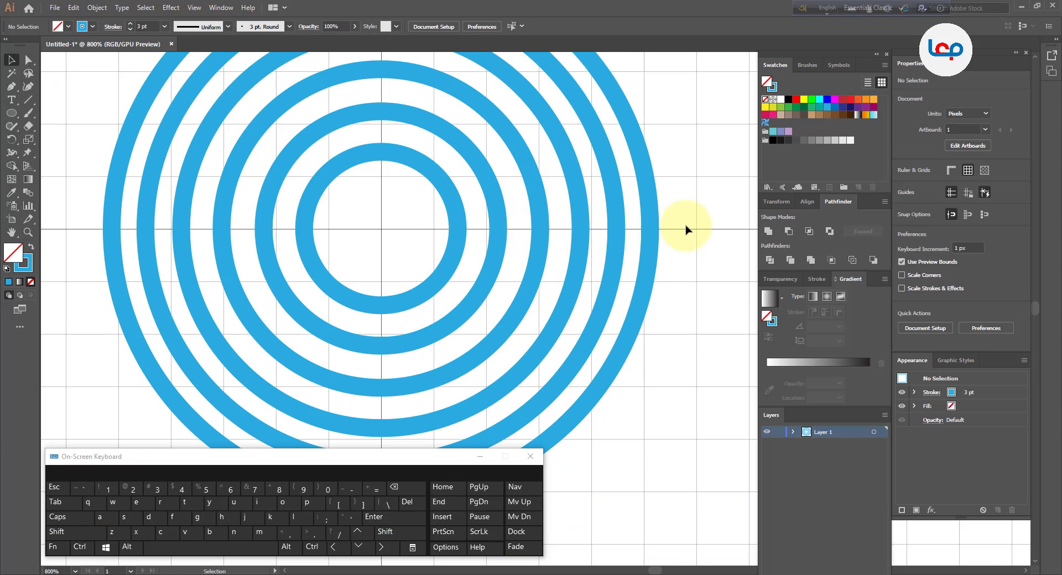
scroll(498, 251, down, 2)
click(609, 239)
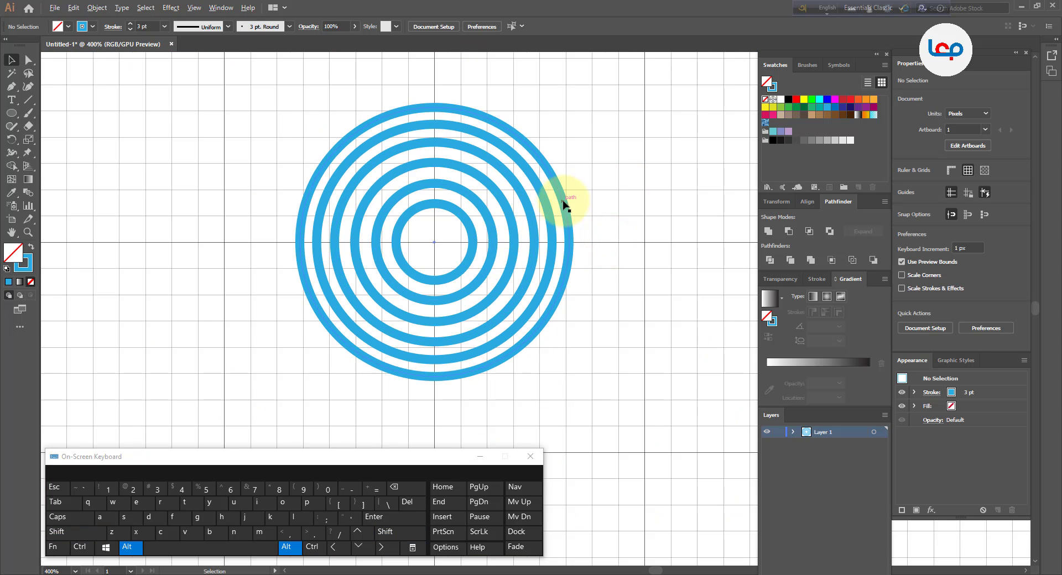
scroll(564, 205, up, 1)
scroll(612, 170, down, 1)
drag(389, 277, 382, 286)
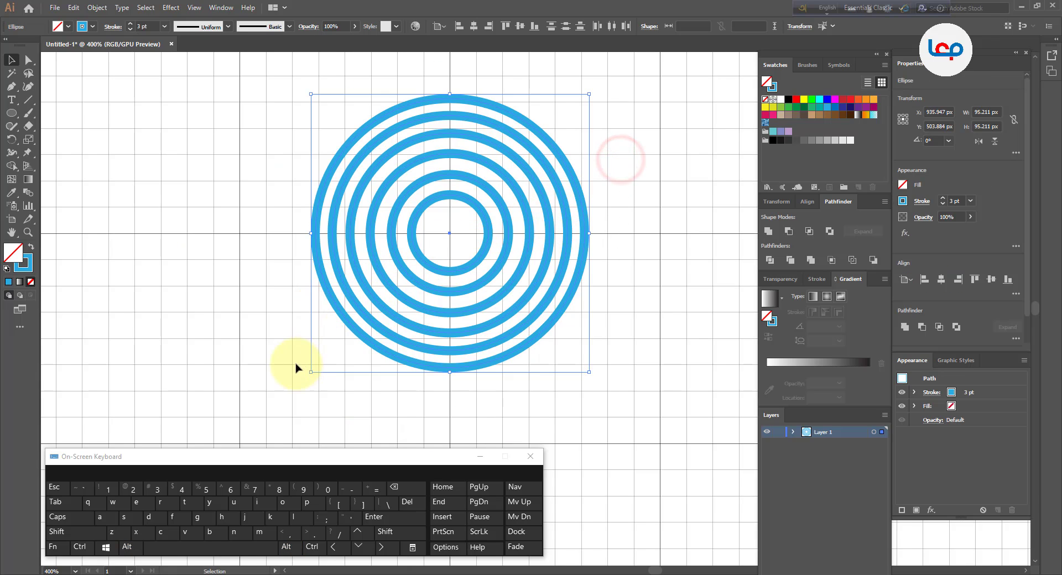
click(295, 365)
Step: Draw a vertical line about 108.6 px long through the center of the rings and set its stroke to 0.25 pt
click(28, 99)
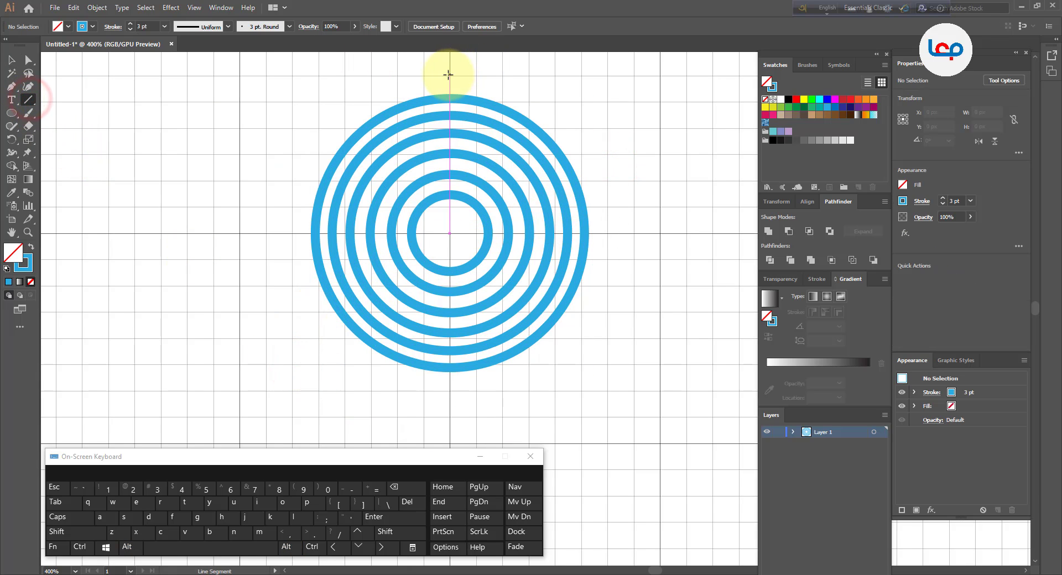
drag(450, 73, 449, 391)
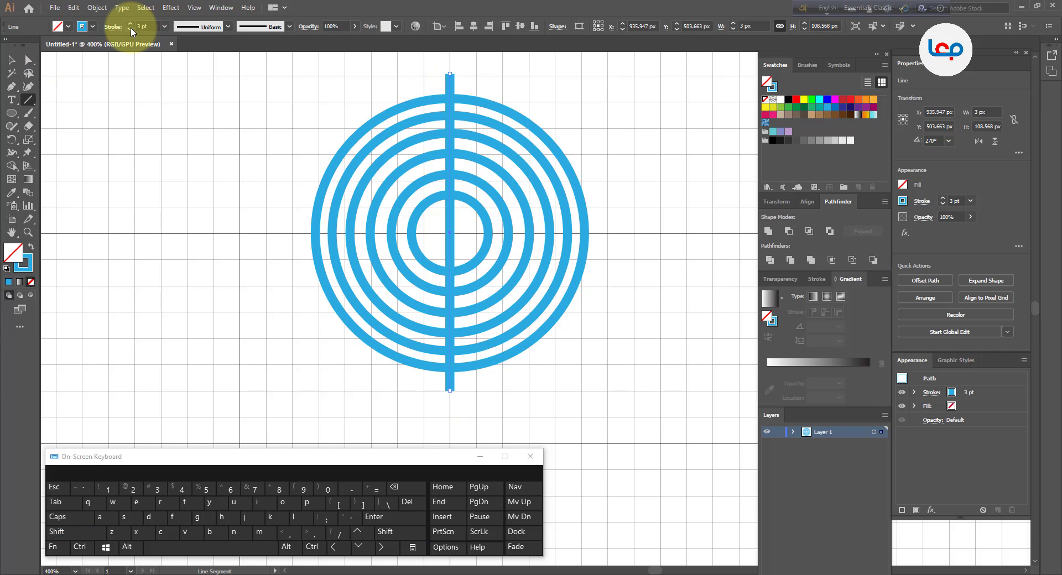
click(11, 59)
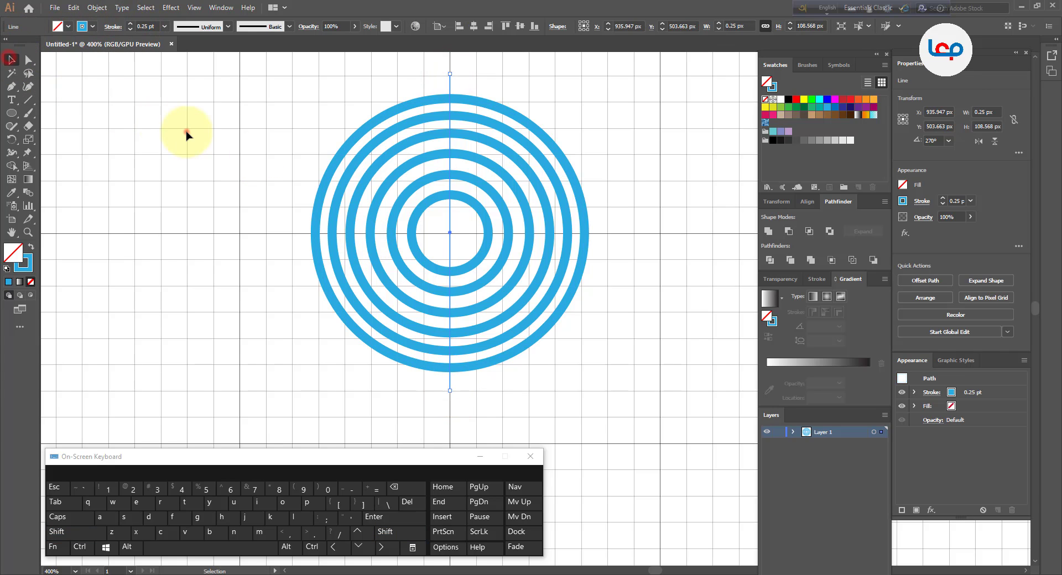
click(187, 131)
Step: Align the vertical line with the innermost ring, centering them both horizontally and vertically
click(449, 85)
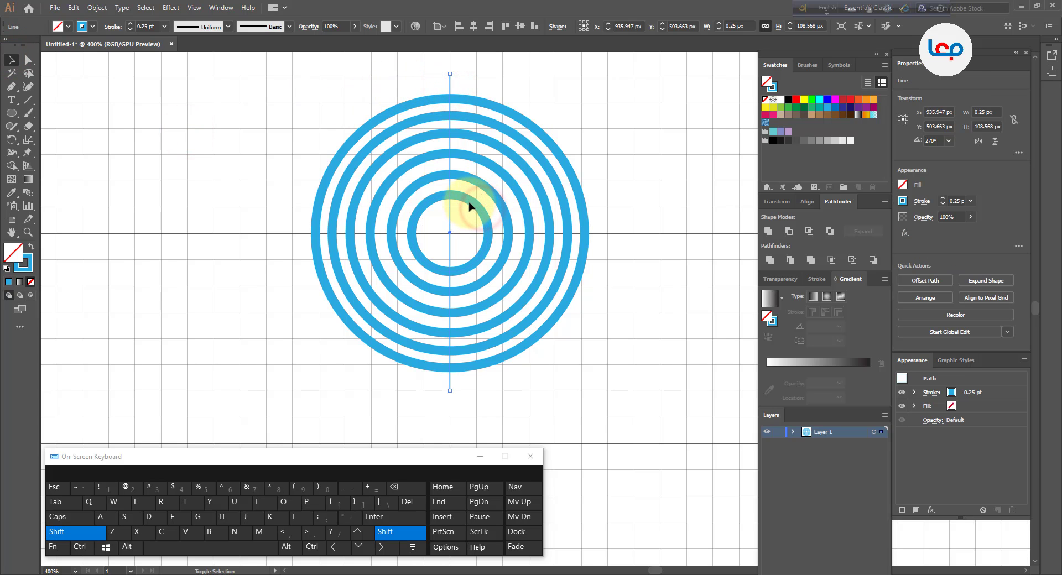
shift+click(469, 205)
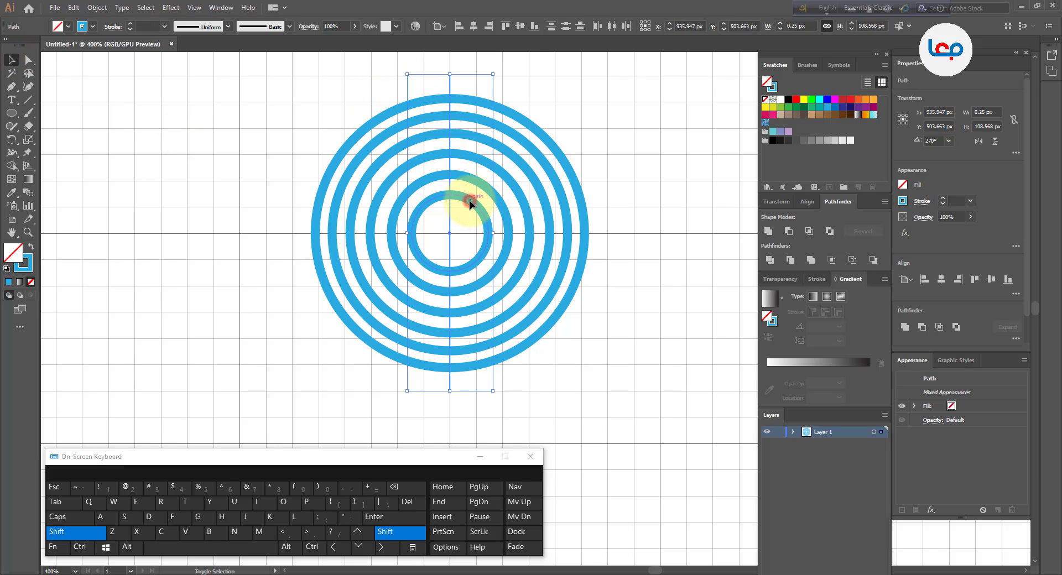
click(476, 28)
click(555, 134)
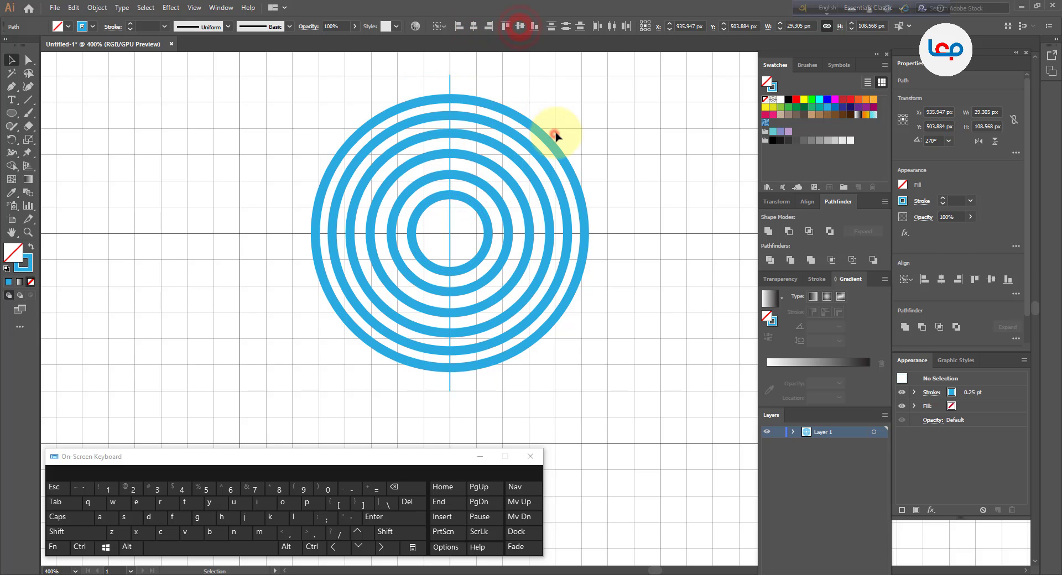
Step: Rotate a copy of the vertical line 90° around the center to form a horizontal line across the rings
click(450, 86)
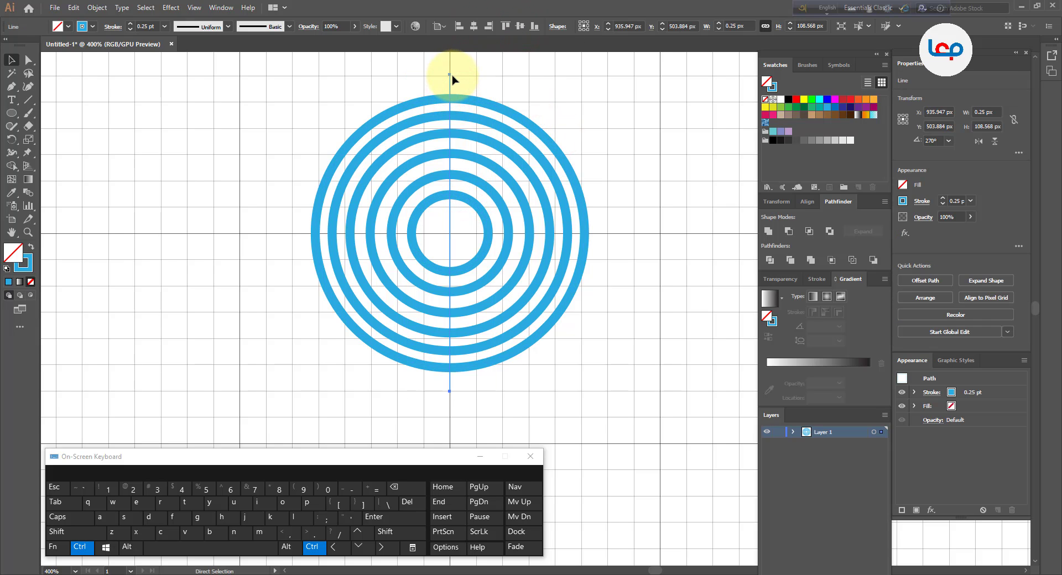
drag(454, 71, 599, 250)
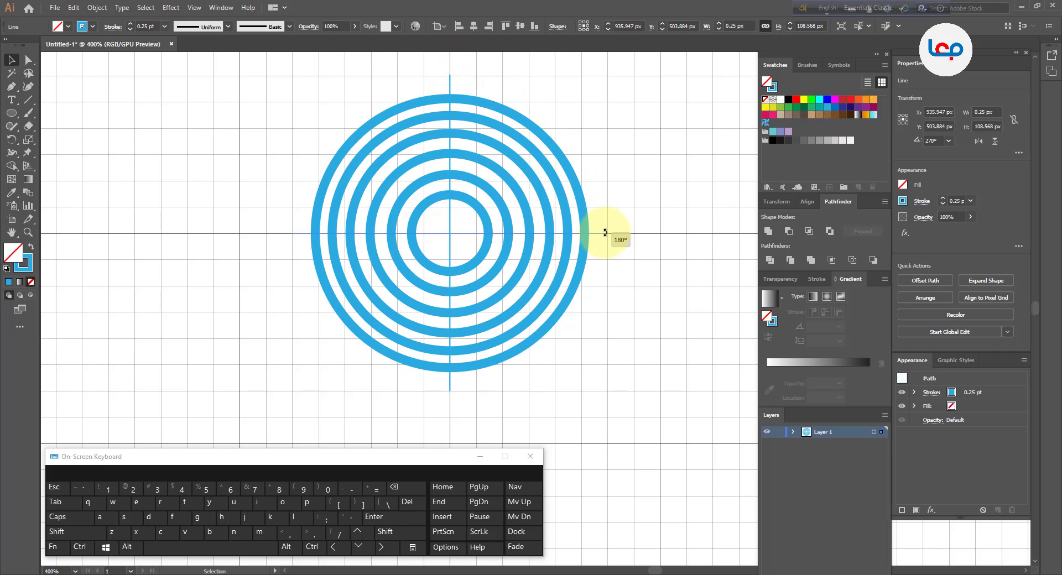
click(144, 79)
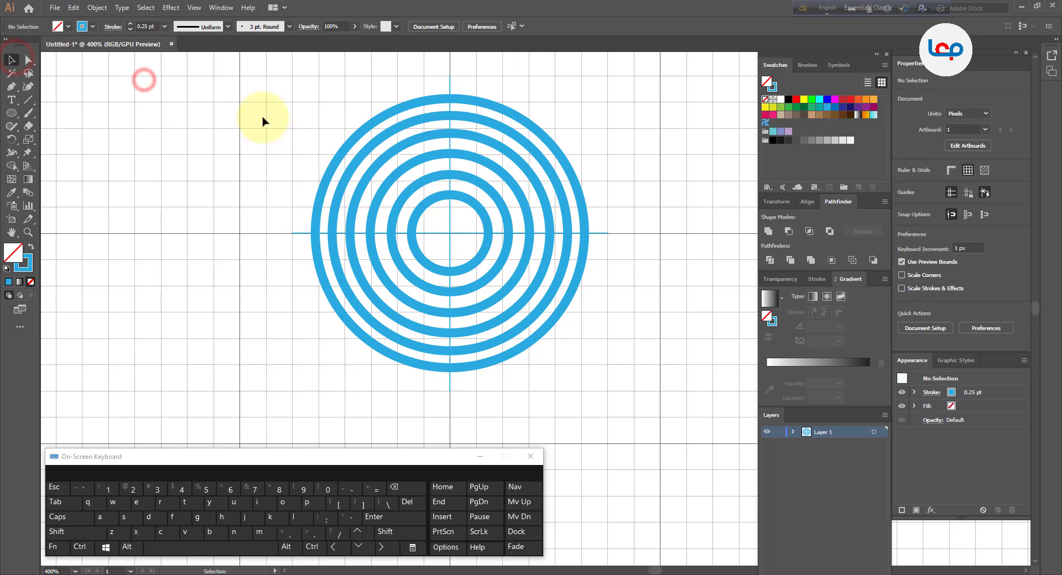
Step: Select all rings and both lines and remove the four line ends outside the outermost ring with Shape Builder
drag(263, 117, 591, 353)
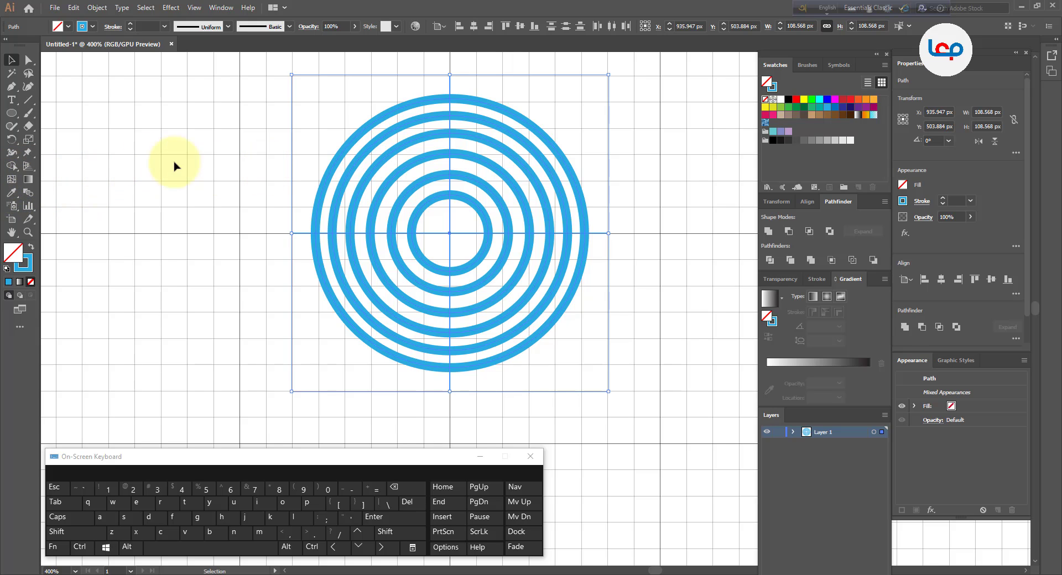
click(11, 167)
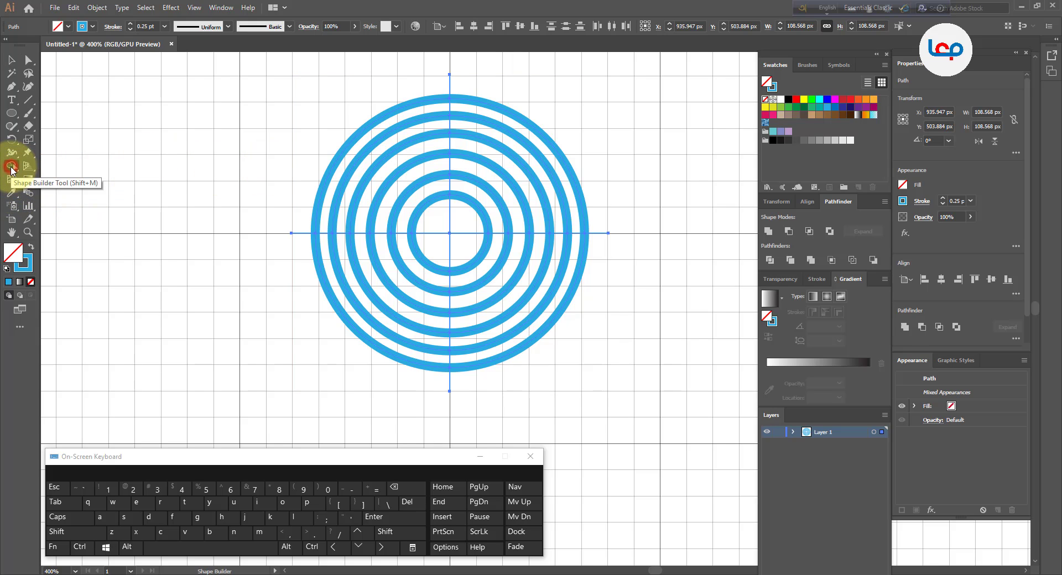
alt+click(448, 83)
alt+click(605, 231)
drag(474, 382, 434, 379)
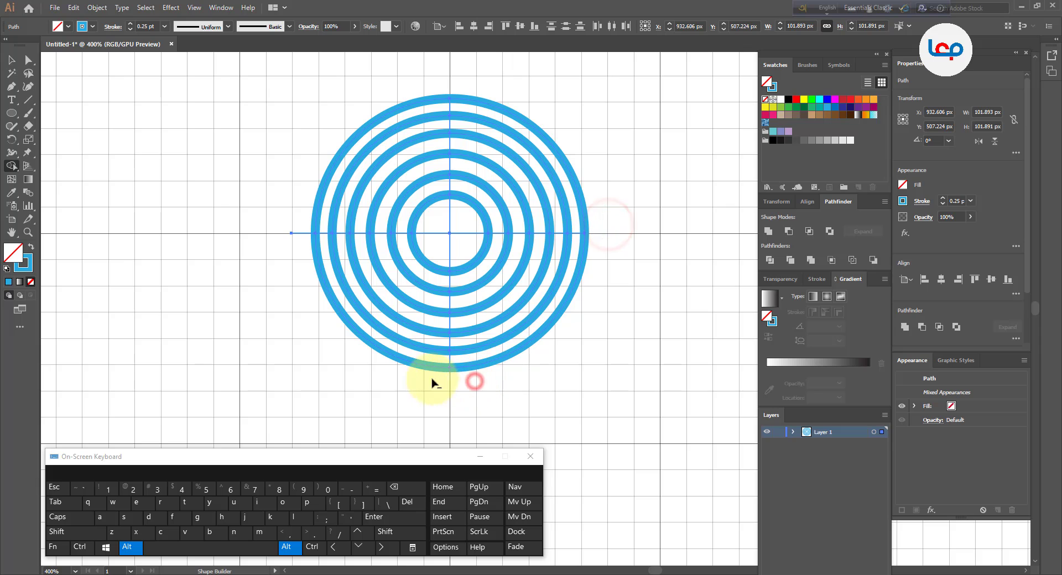
alt+click(295, 231)
scroll(512, 123, up, 2)
scroll(497, 178, down, 2)
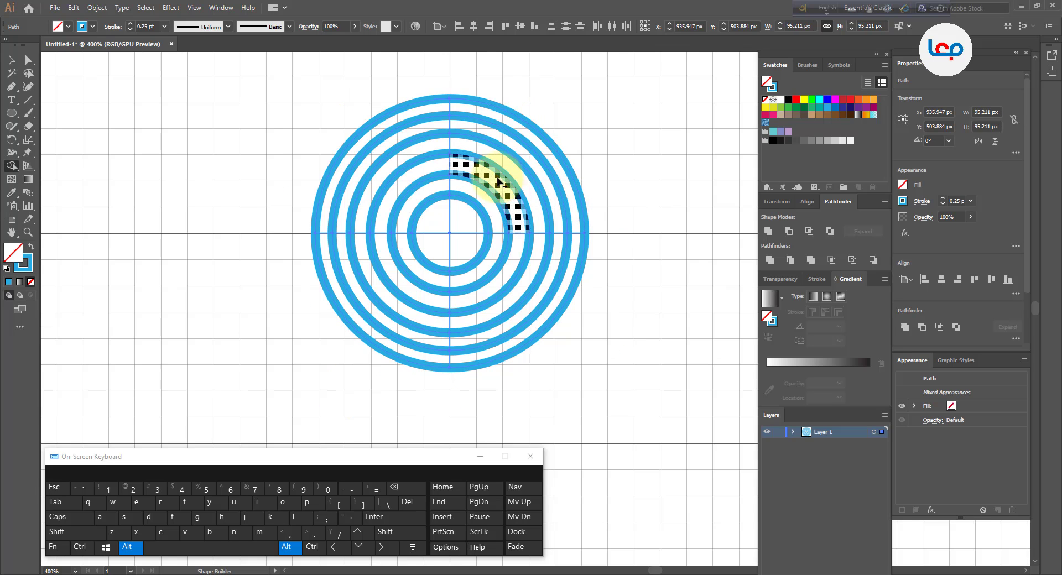
scroll(469, 207, up, 1)
mouse_move(469, 207)
mouse_down()
mouse_move(486, 213)
mouse_move(486, 190)
mouse_up()
scroll(301, 204, down, 1)
click(11, 59)
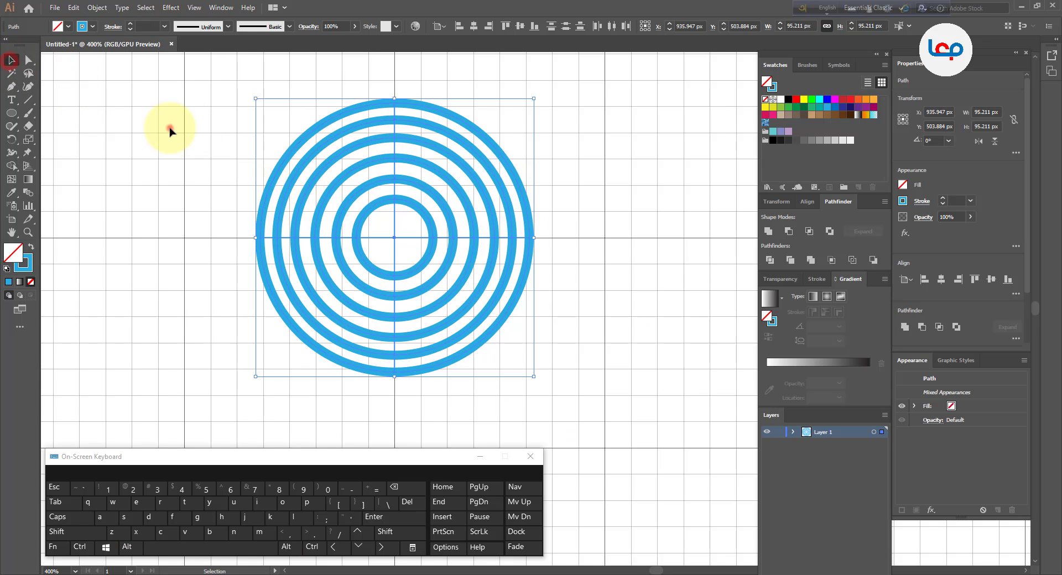
click(170, 131)
key(ctrl+a)
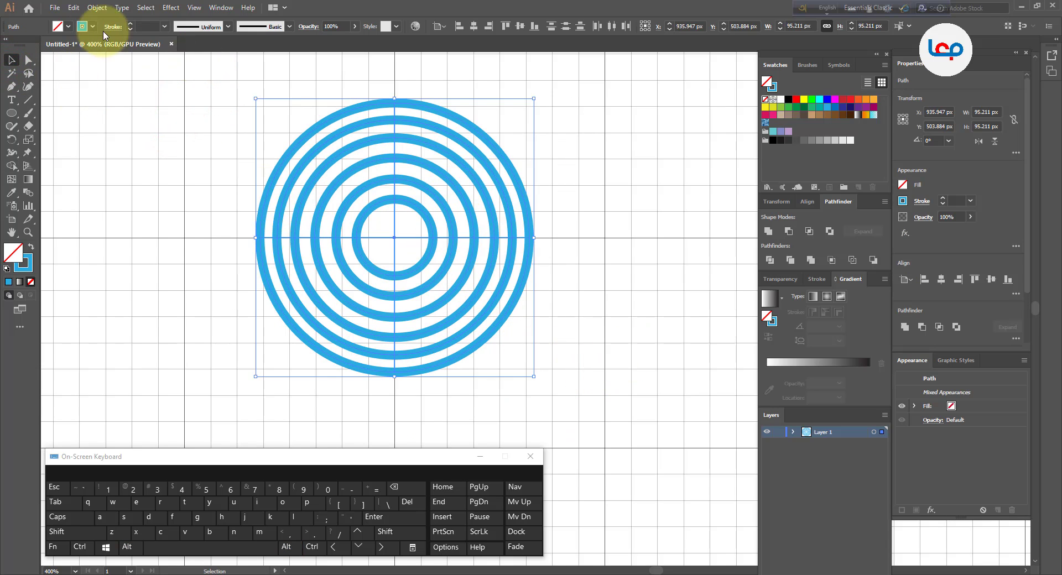
click(96, 7)
click(127, 125)
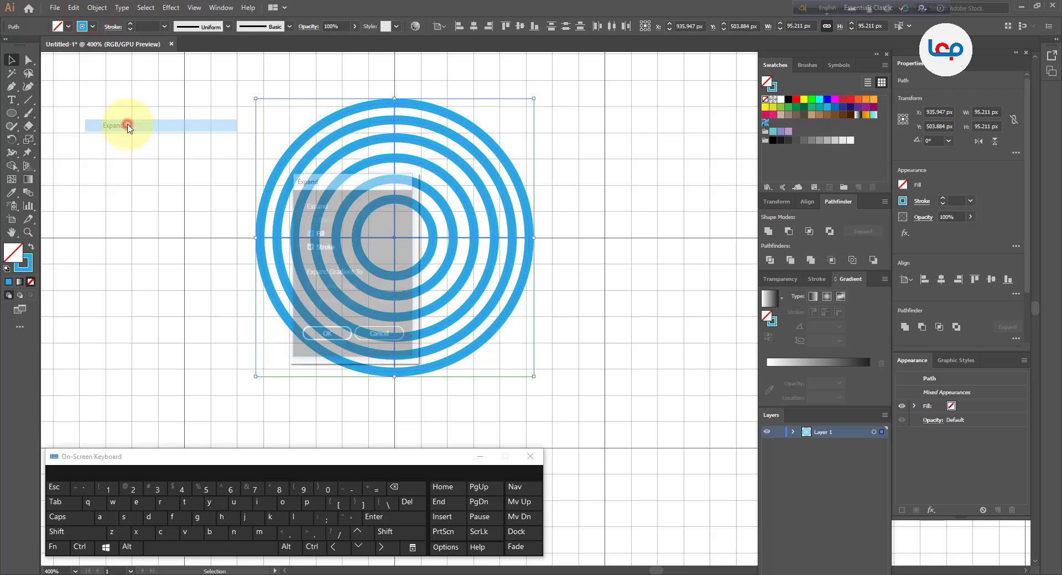
click(334, 339)
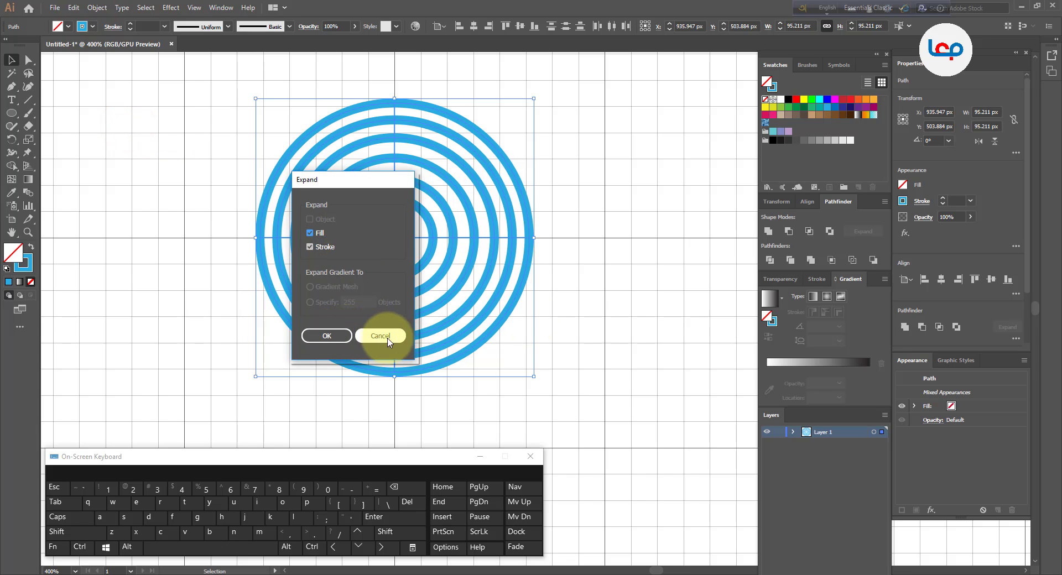
click(569, 311)
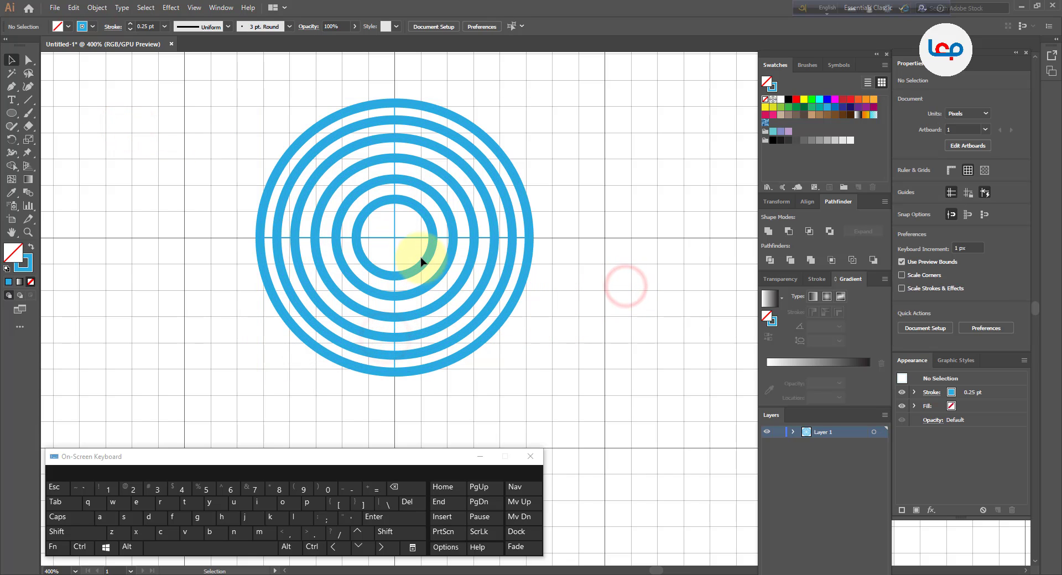
Step: Select only the six rings and expand their fill and stroke into outlined shapes
drag(539, 344, 575, 368)
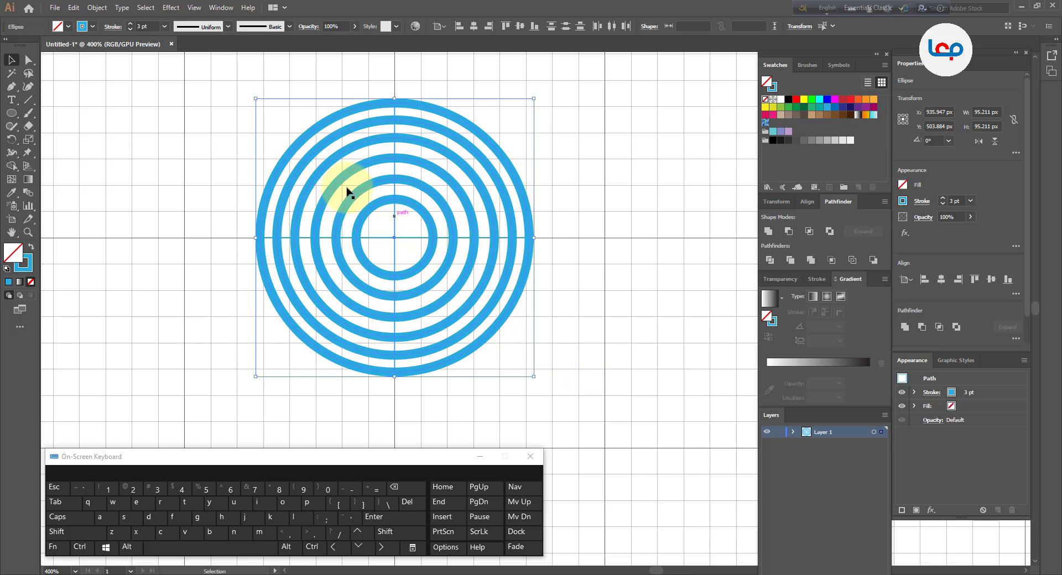
click(96, 7)
click(116, 125)
click(331, 333)
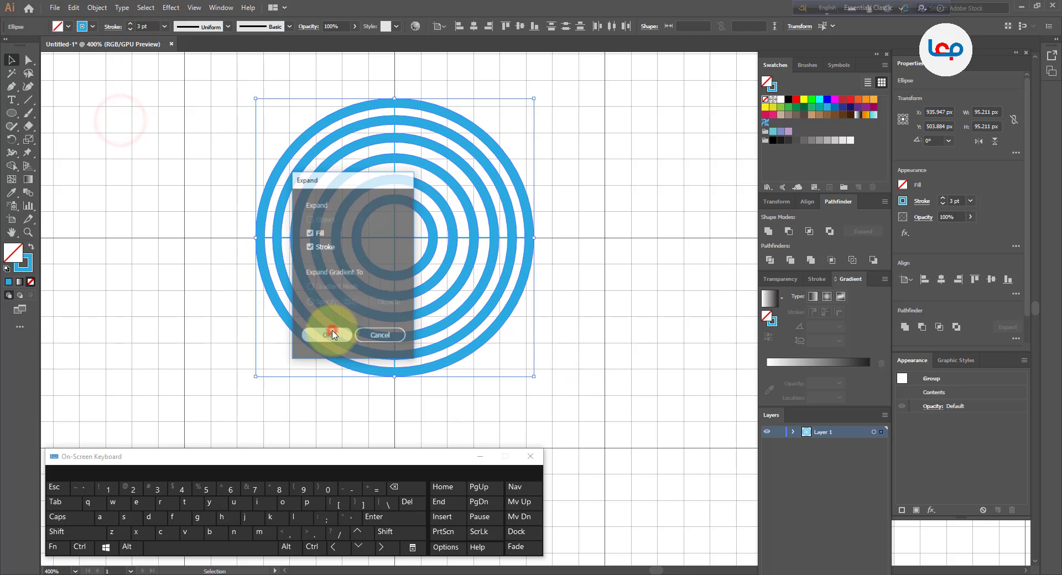
click(607, 144)
Step: Select the rings and both lines, and remove the innermost ring's upper-right and lower-left quarters and the second ring's other two with Shape Builder
drag(267, 358, 268, 357)
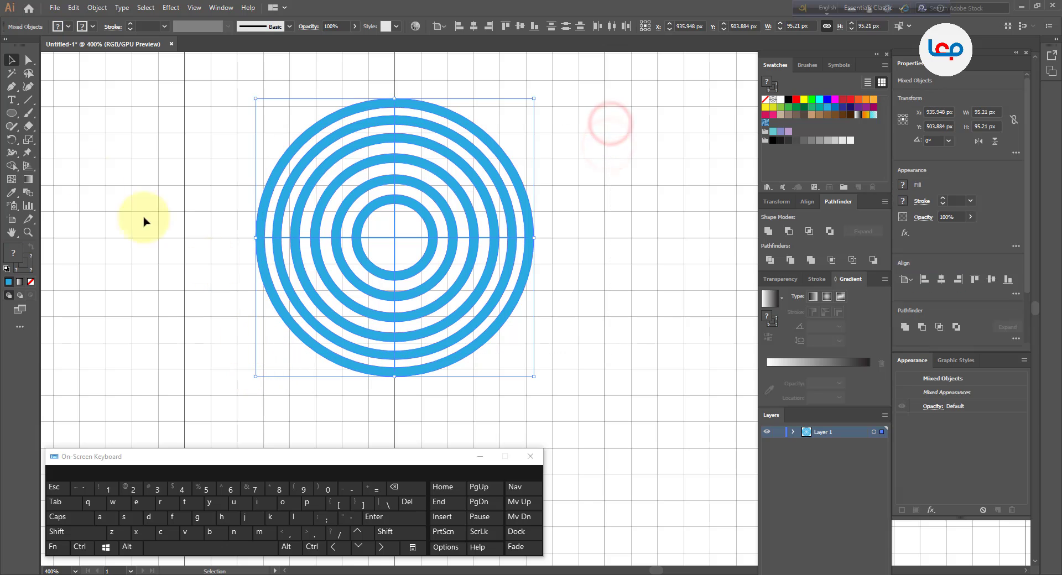
click(11, 166)
scroll(389, 266, up, 1)
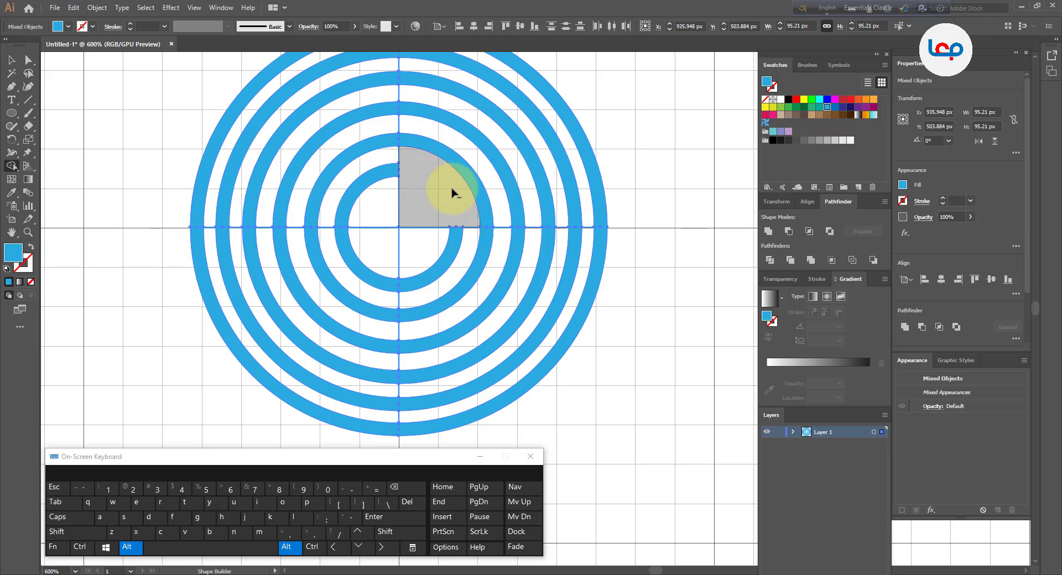
alt+click(452, 193)
alt+click(373, 257)
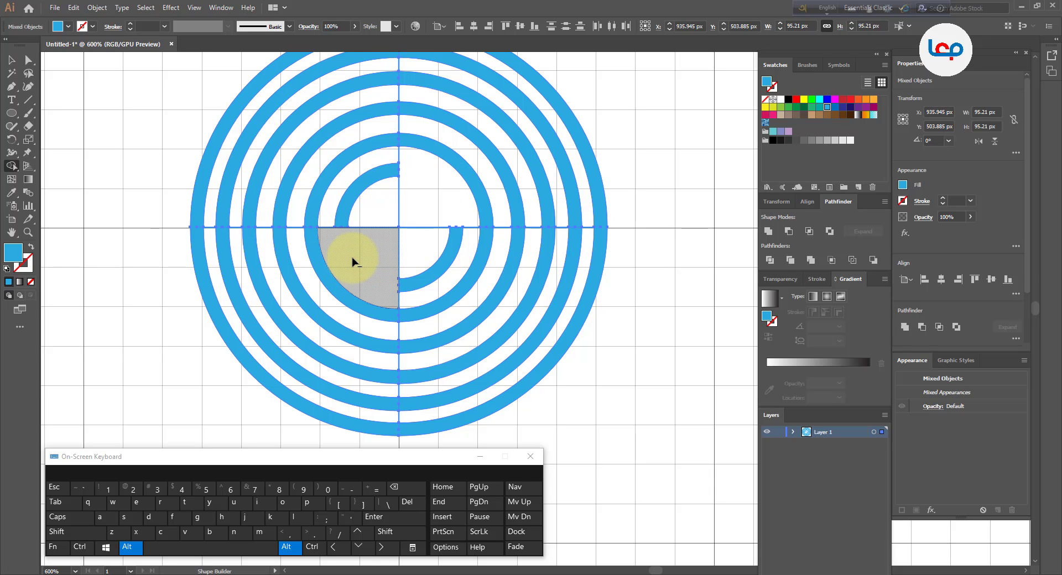
alt+click(327, 161)
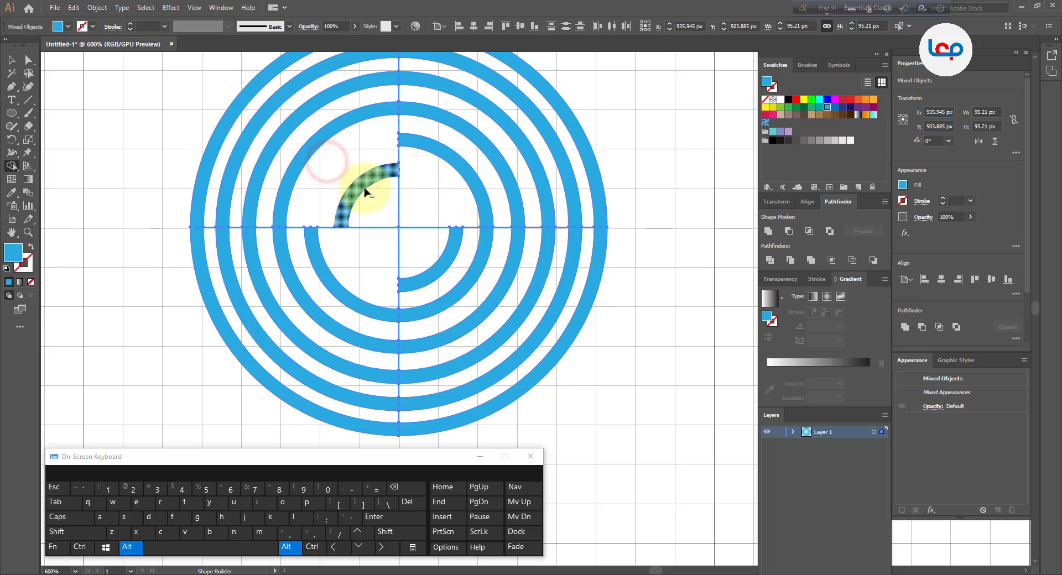
alt+click(450, 256)
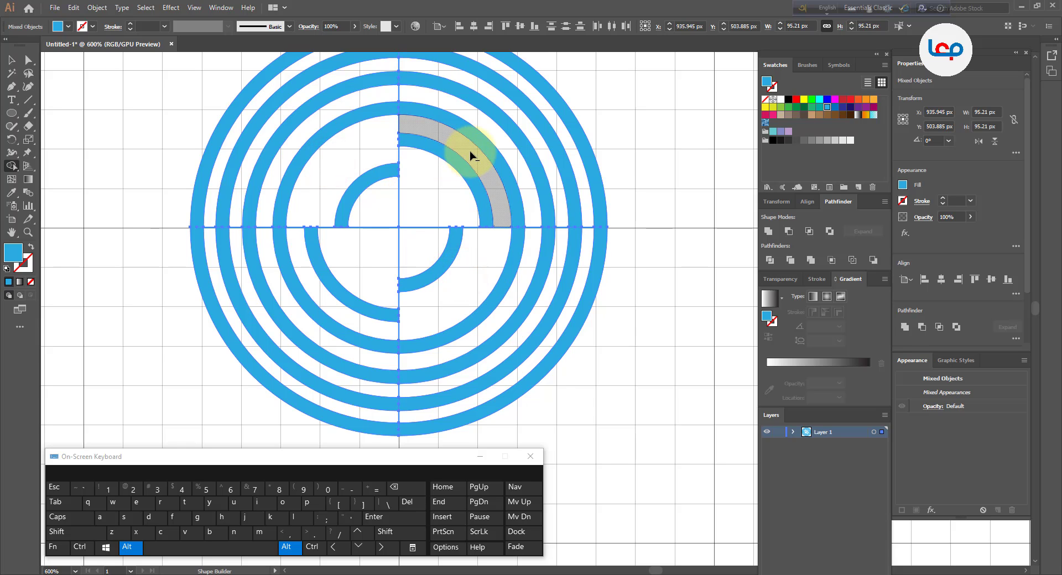
Step: Remove the upper-right and lower-left quarters of the third and fifth rings, and the upper-left and lower-right quarters of the fourth
drag(470, 150, 490, 142)
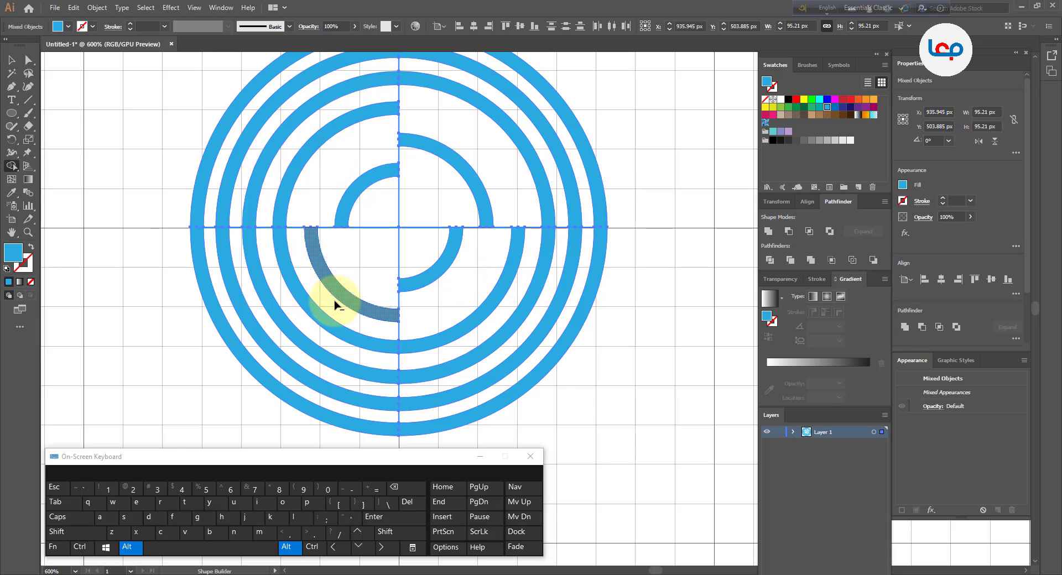
alt+click(325, 307)
drag(314, 320, 308, 313)
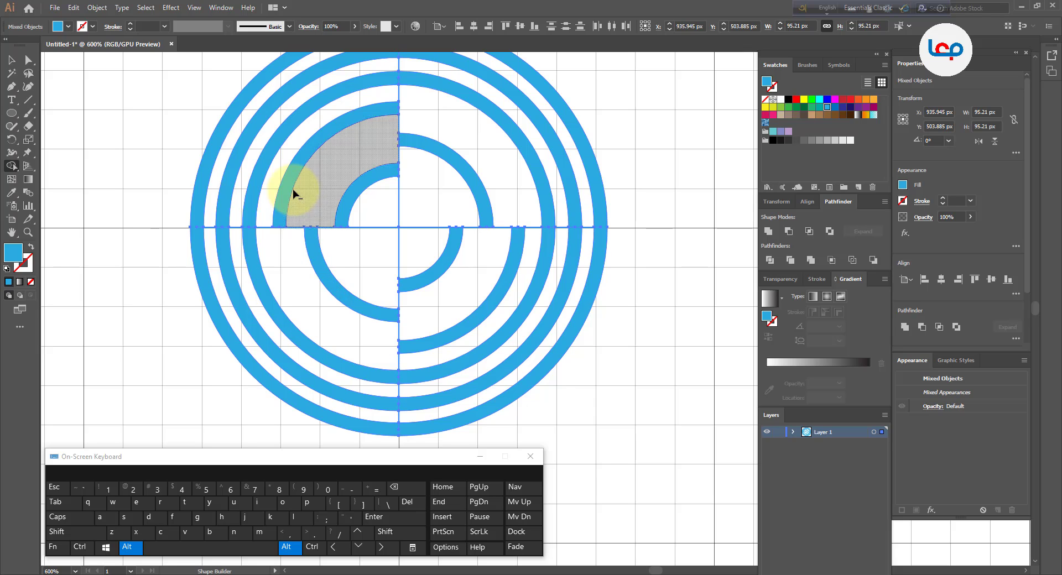
drag(274, 128, 283, 139)
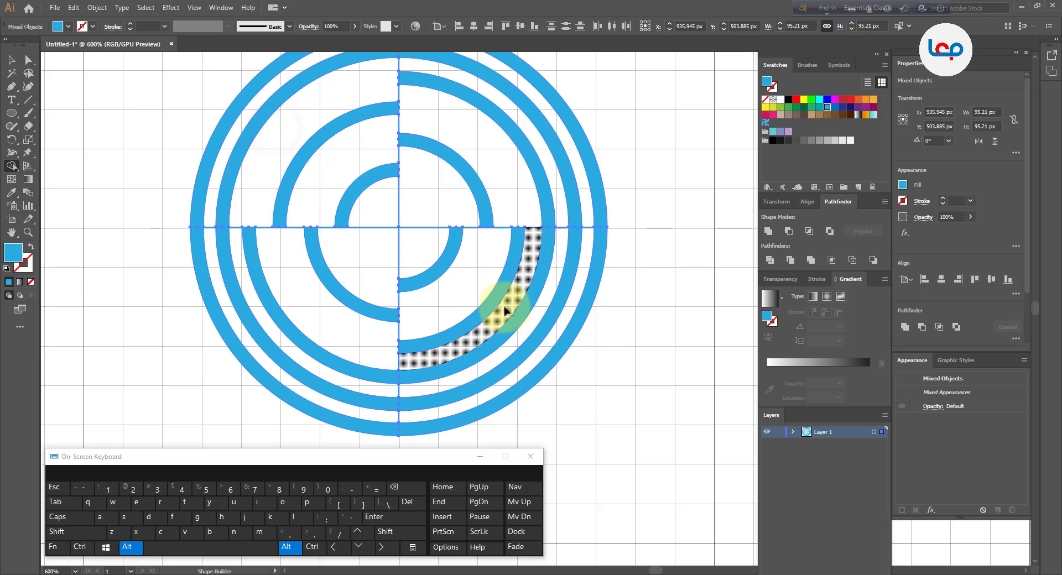
drag(522, 327, 521, 326)
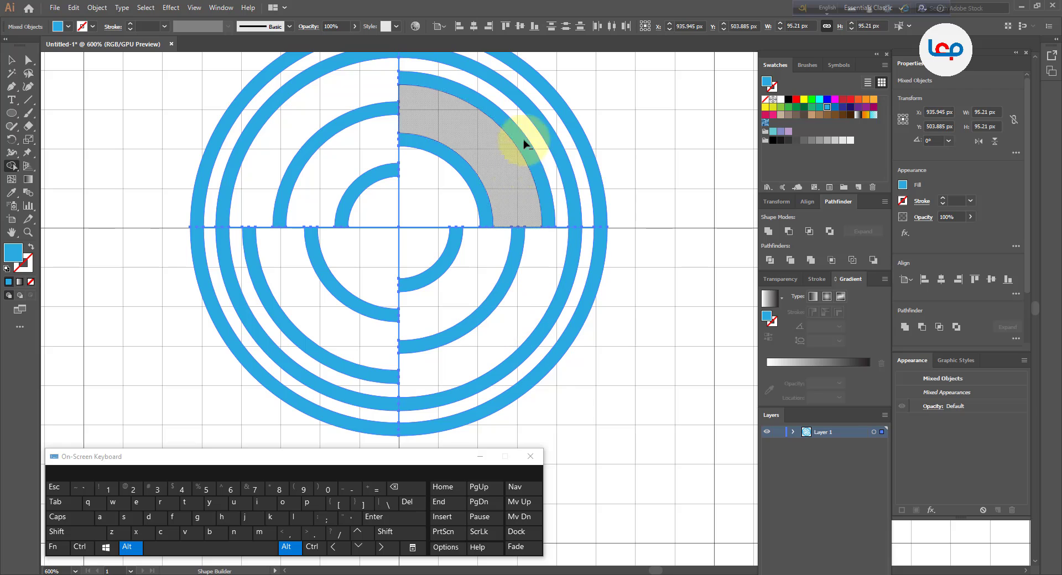
drag(539, 100, 531, 112)
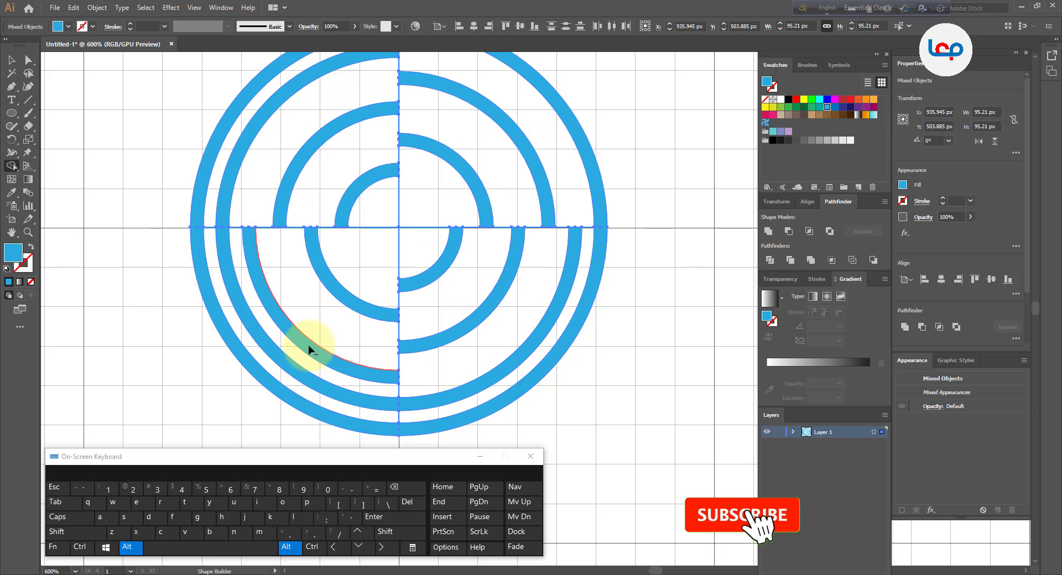
drag(293, 356, 285, 375)
Step: Try to remove the upper-left quarter of the outermost ring with Shape Builder, and undo that attempt
drag(221, 101, 224, 102)
key(ctrl+z)
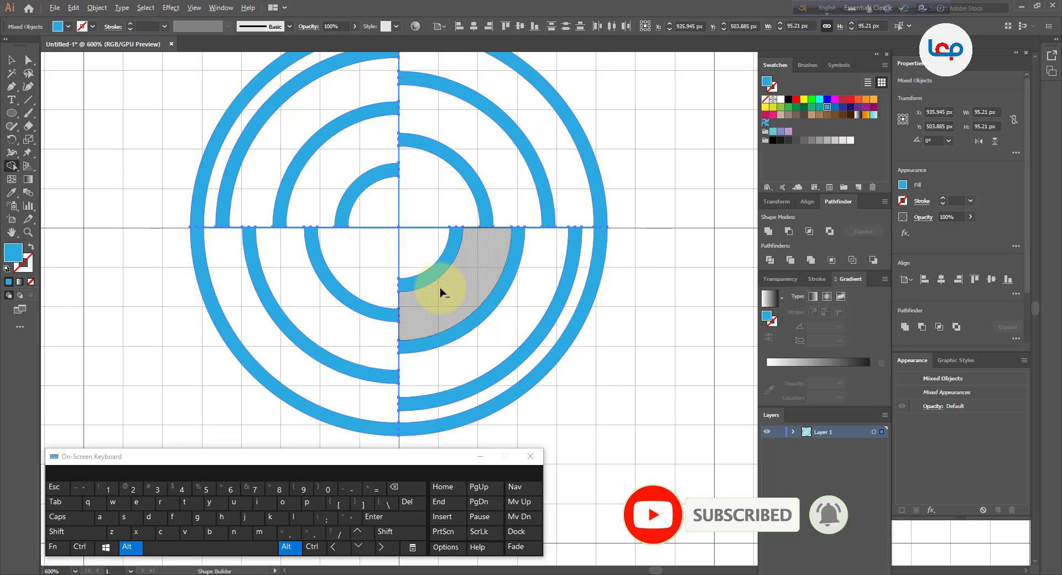
scroll(440, 292, down, 1)
scroll(452, 228, up, 1)
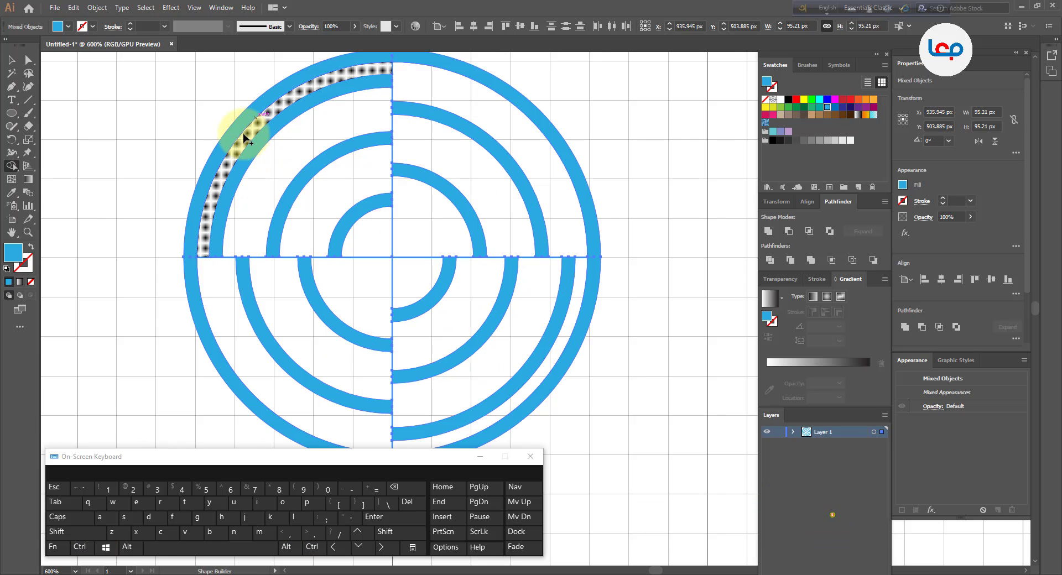
Step: Lengthen the horizontal line at both ends so it extends past the outermost ring
click(11, 59)
click(85, 115)
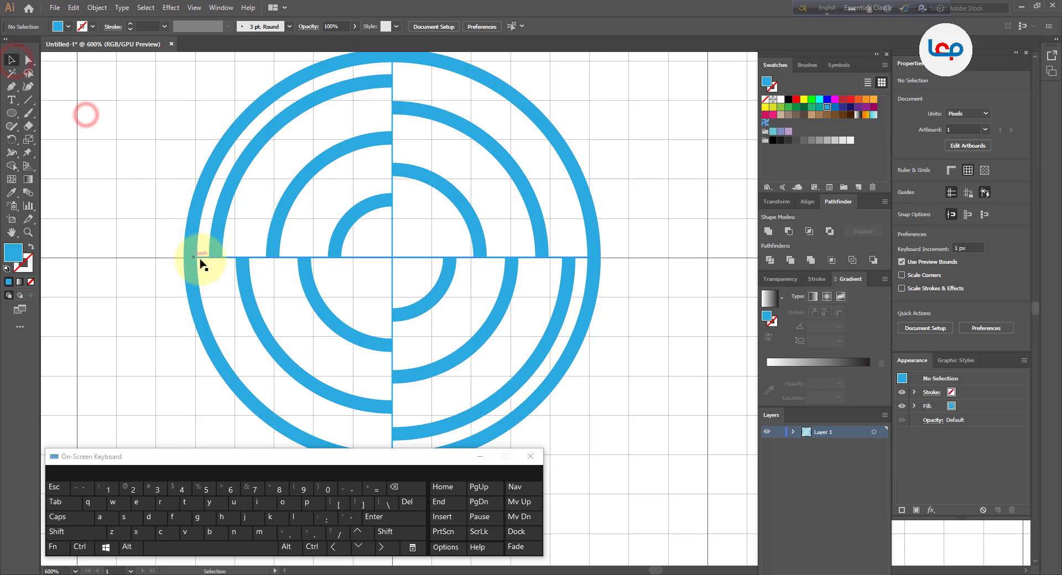
click(204, 259)
scroll(200, 257, up, 6)
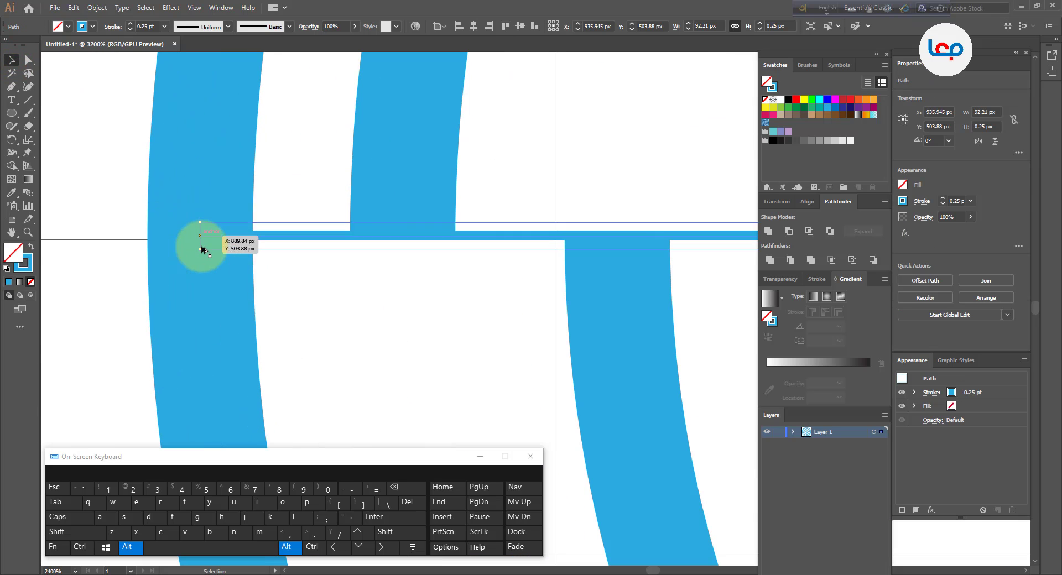
drag(200, 231, 101, 229)
scroll(101, 229, down, 4)
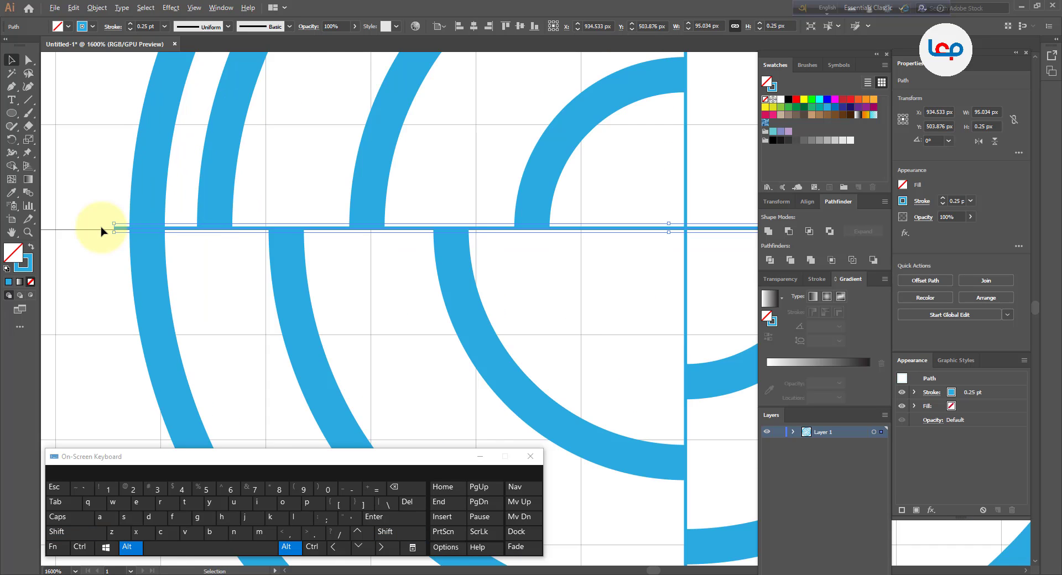
scroll(541, 225, up, 3)
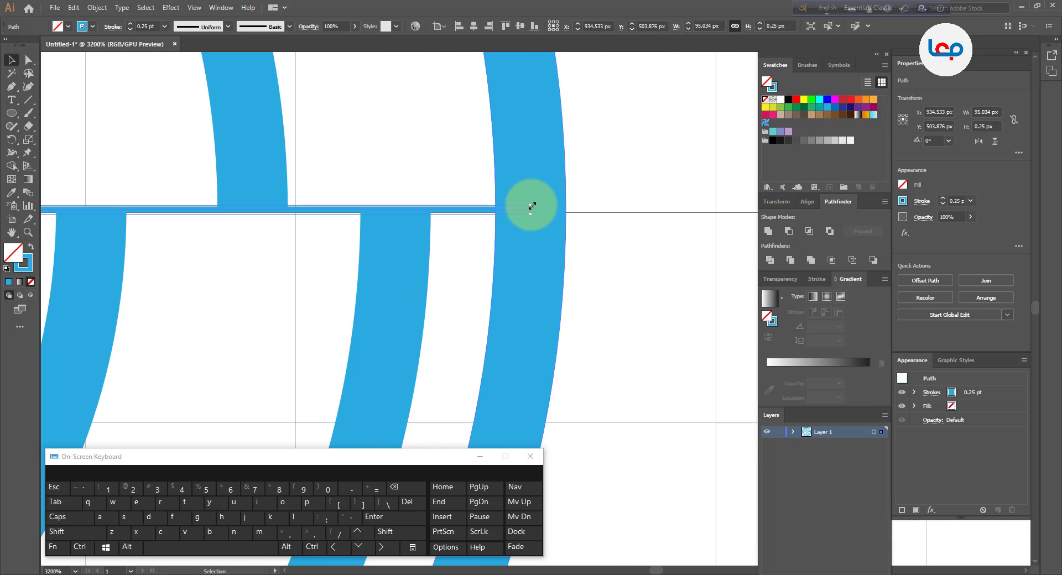
drag(531, 206, 629, 206)
scroll(636, 205, down, 6)
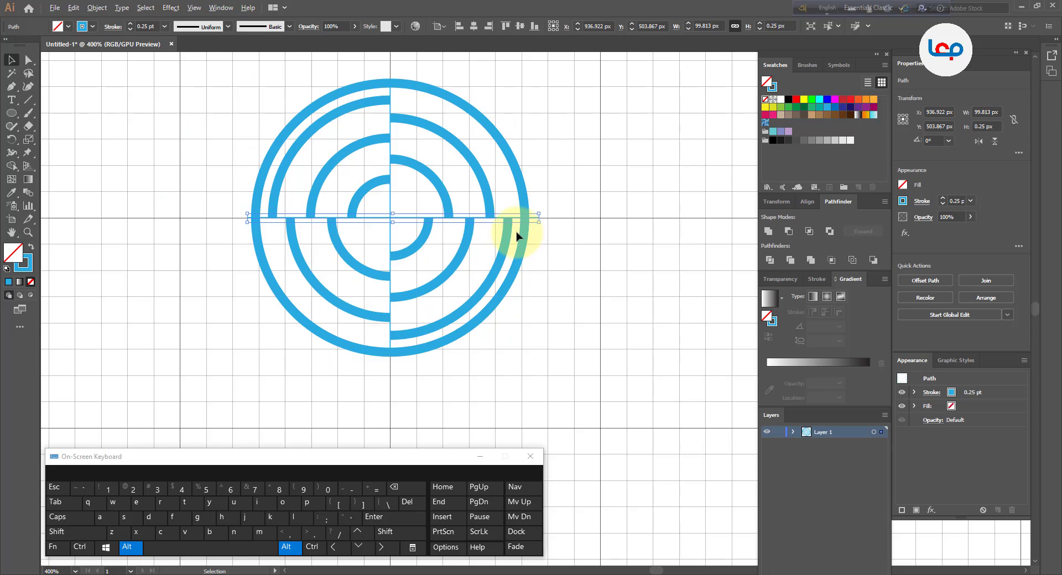
Step: Lengthen the vertical line at both ends so it crosses and extends past the outermost ring
scroll(391, 71, up, 5)
click(386, 235)
drag(384, 188, 385, 116)
click(477, 122)
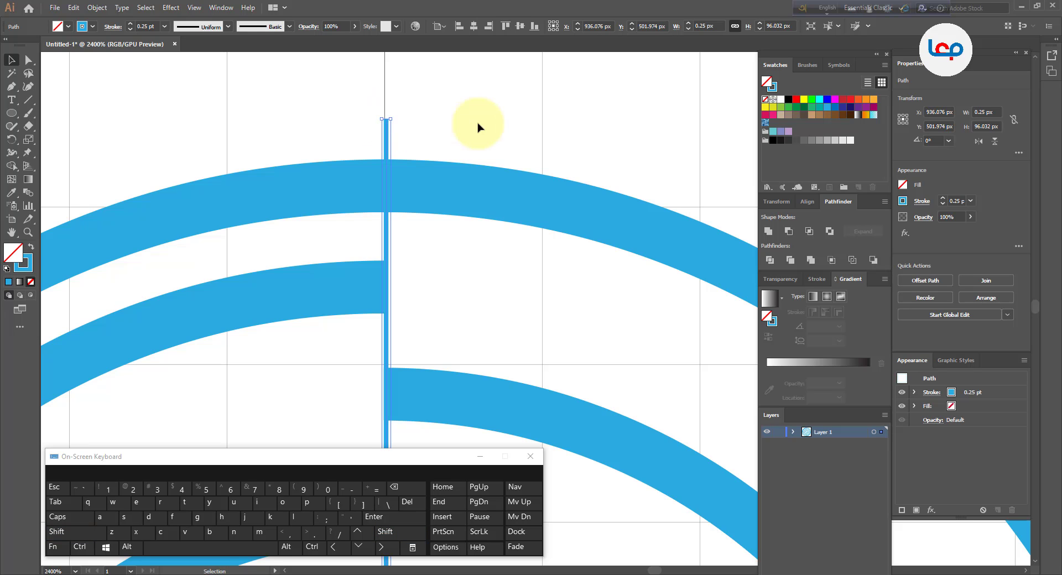
scroll(396, 138, down, 4)
scroll(396, 351, down, 2)
scroll(391, 339, up, 3)
click(387, 334)
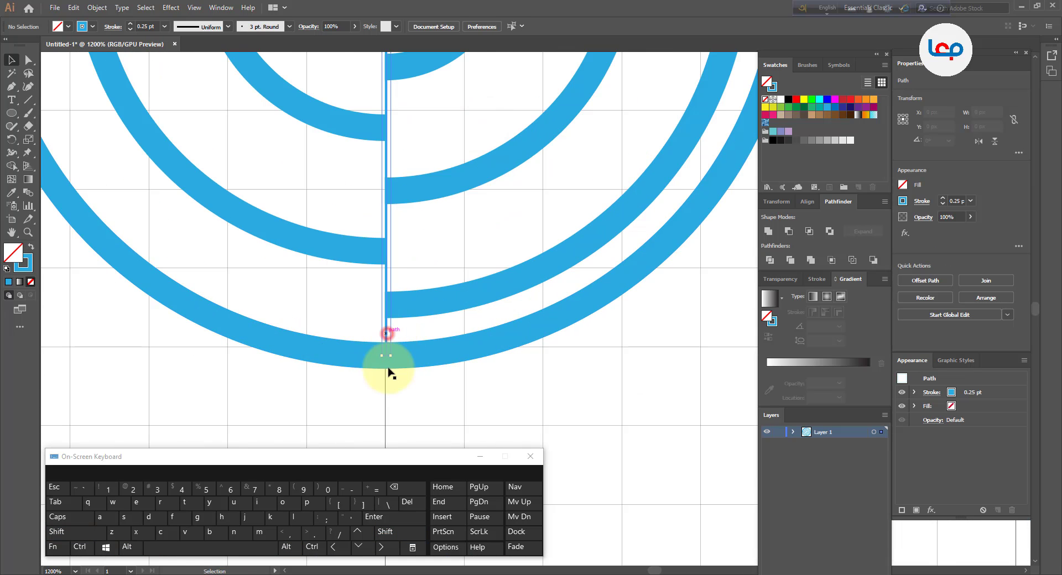
scroll(390, 365, up, 3)
drag(386, 354, 372, 429)
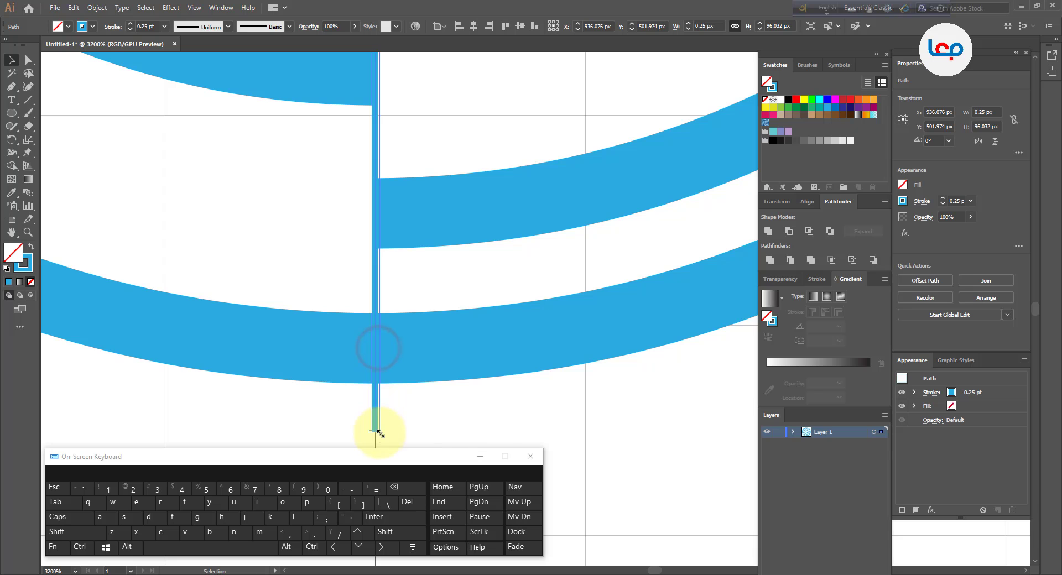
scroll(387, 388, down, 6)
click(606, 327)
scroll(426, 221, down, 1)
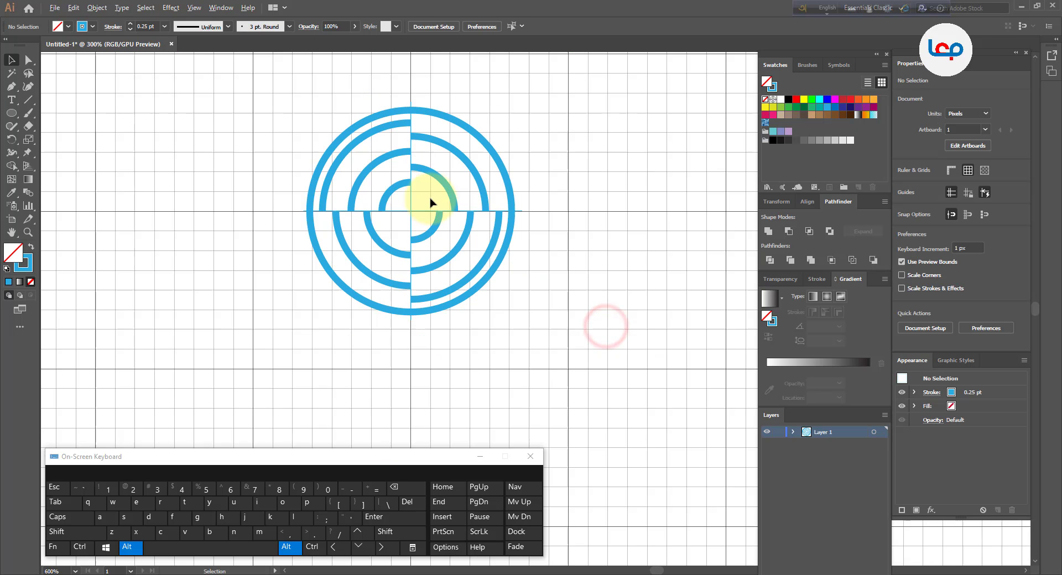
Step: Select the whole design and remove the outermost ring's upper-left and lower-right quarters with Shape Builder
drag(545, 126, 292, 299)
click(12, 165)
scroll(462, 139, up, 2)
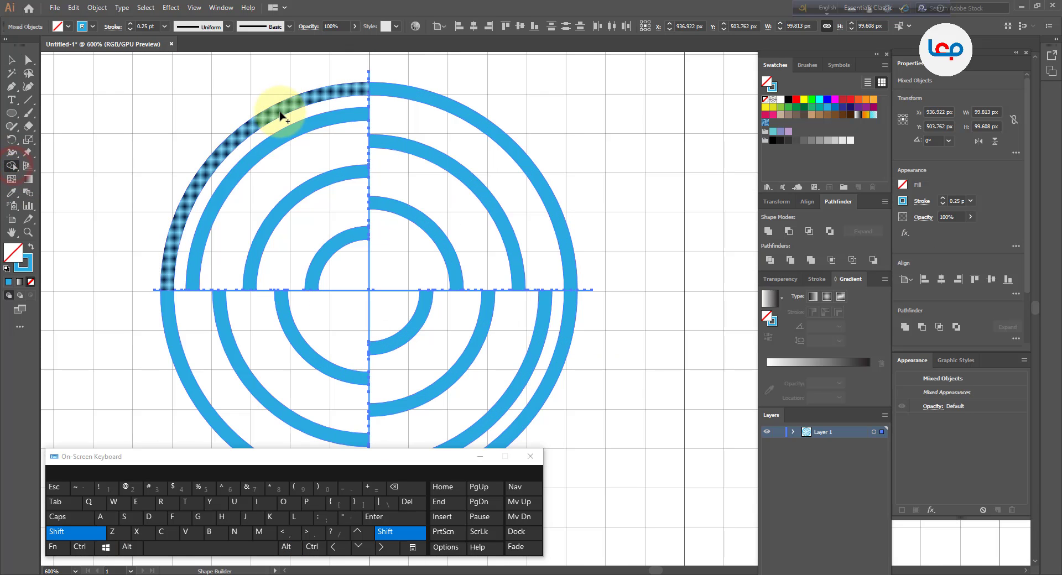
alt+click(274, 110)
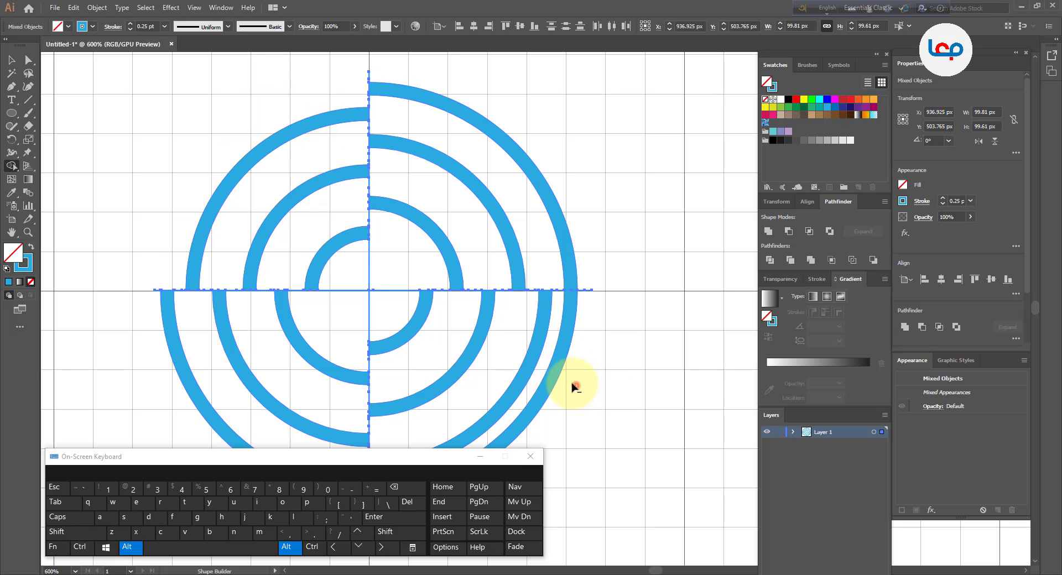
alt+click(550, 379)
scroll(551, 380, down, 2)
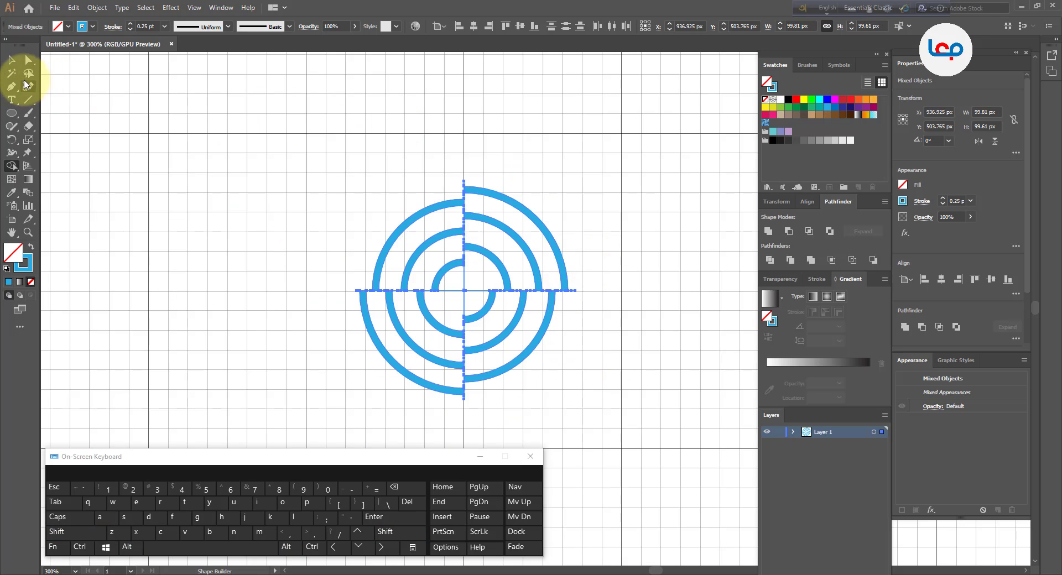
Step: Delete the vertical and horizontal center lines, leaving only the ring arcs
click(11, 59)
click(193, 154)
scroll(403, 212, up, 3)
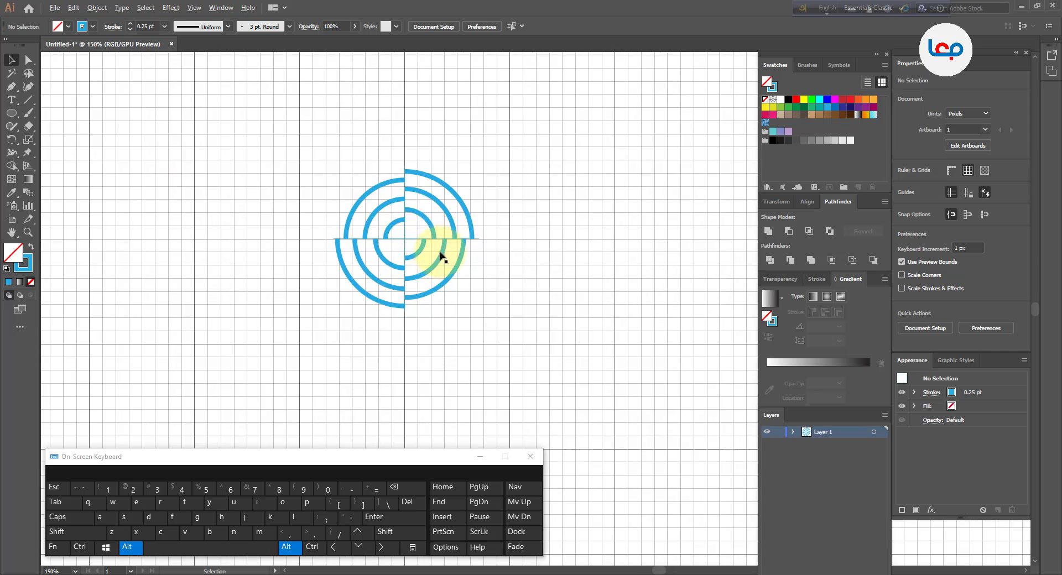
click(407, 237)
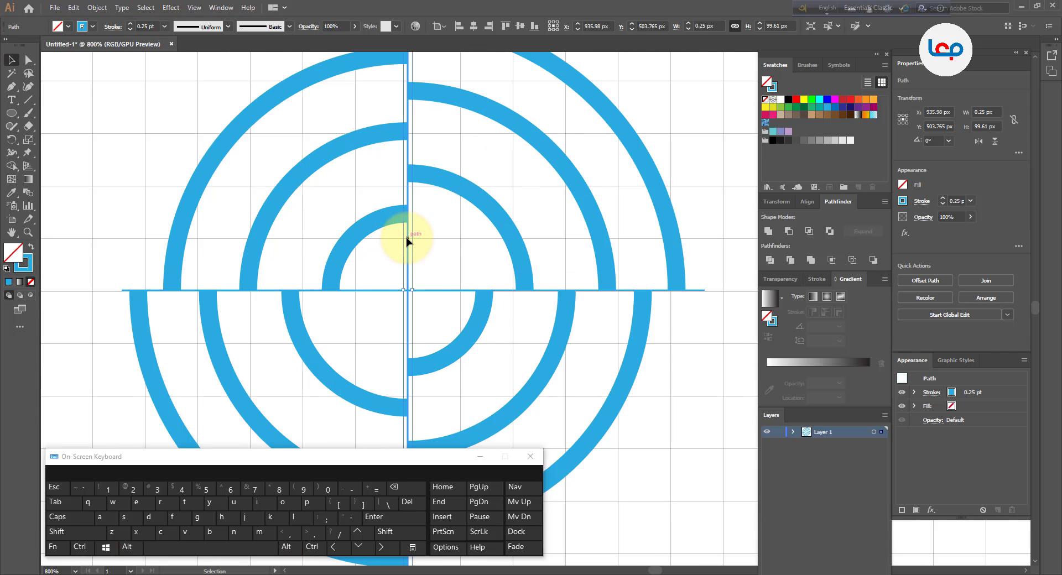
click(437, 289)
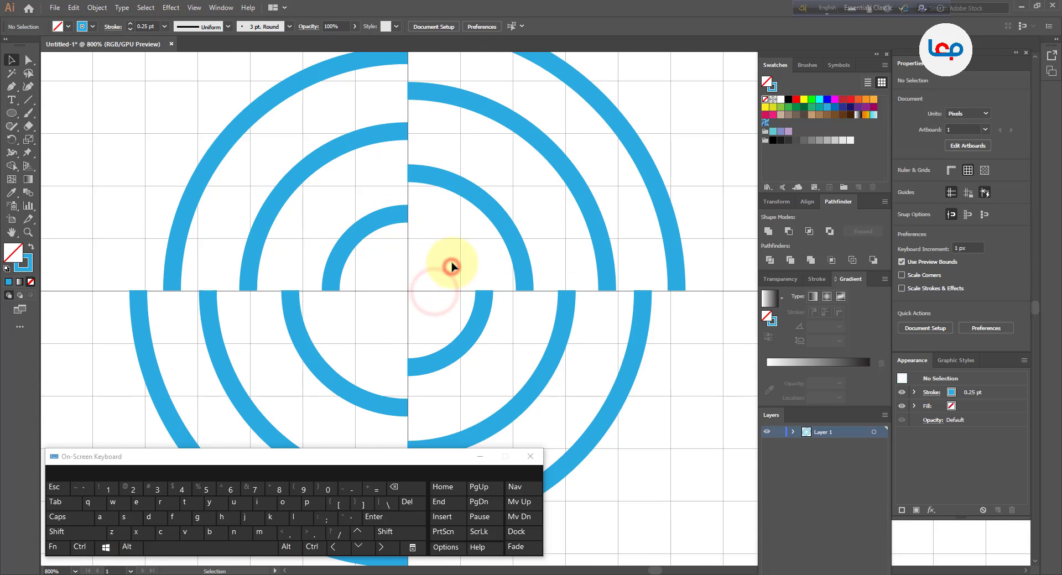
scroll(452, 263, down, 3)
Step: Select all the arcs and enlarge them proportionally around their center to about 260 px wide
drag(581, 139, 331, 388)
scroll(443, 310, down, 3)
drag(503, 228, 633, 136)
click(650, 270)
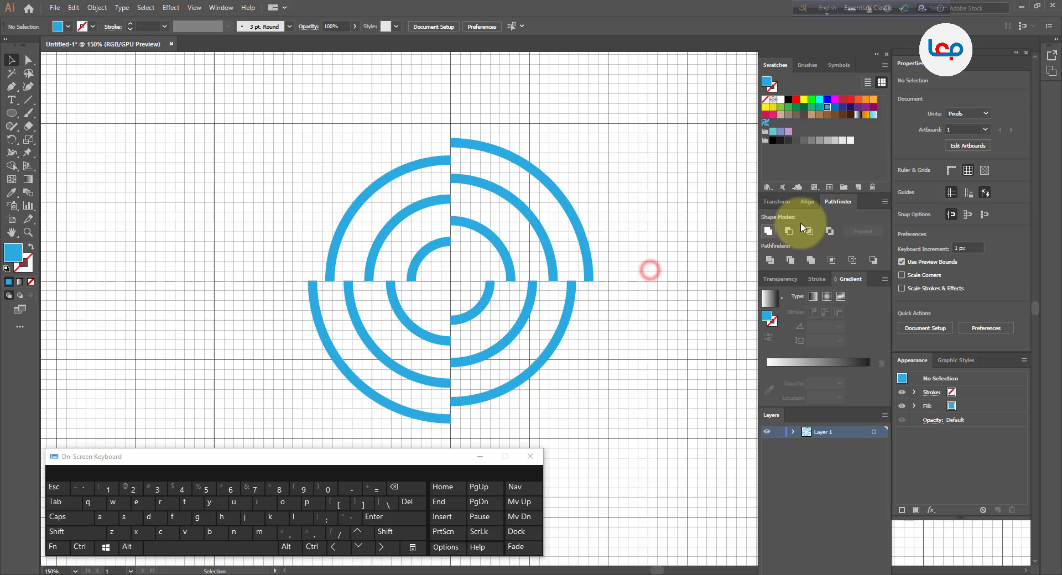
Step: Hide the grid and enlarge the arc design further around its center to fill more of the artboard height
click(968, 171)
scroll(571, 202, down, 5)
click(532, 232)
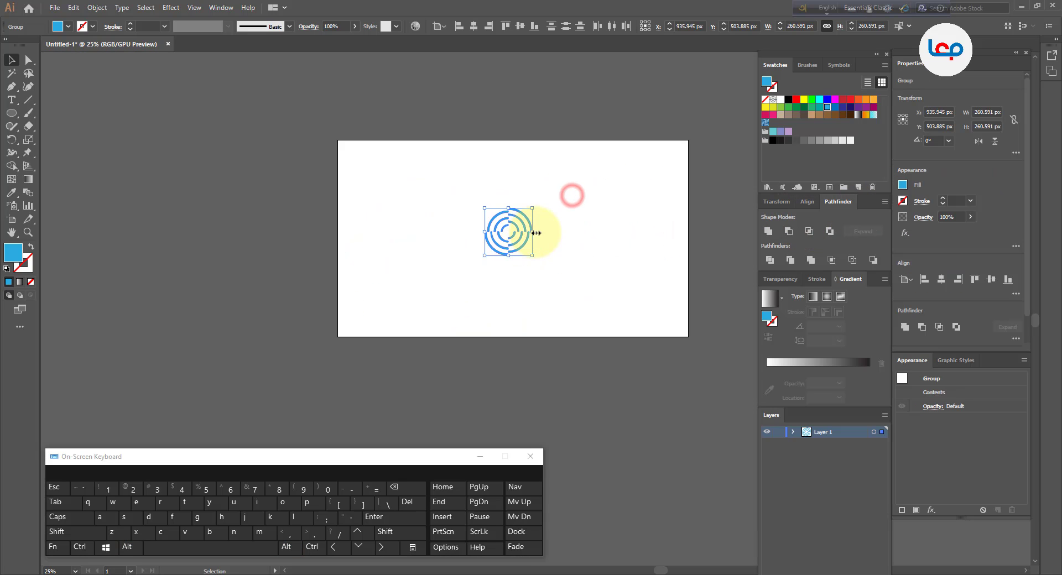
drag(532, 232, 607, 206)
click(607, 204)
drag(574, 162, 478, 281)
click(585, 198)
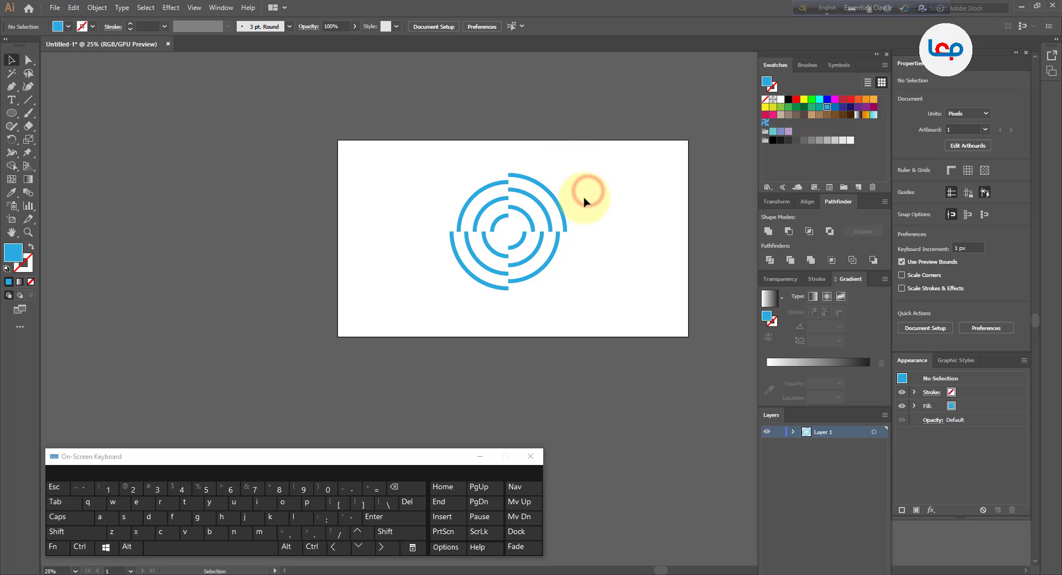
Step: Recolor the outermost ring's two arcs with a darker blue swatch
scroll(528, 218, up, 1)
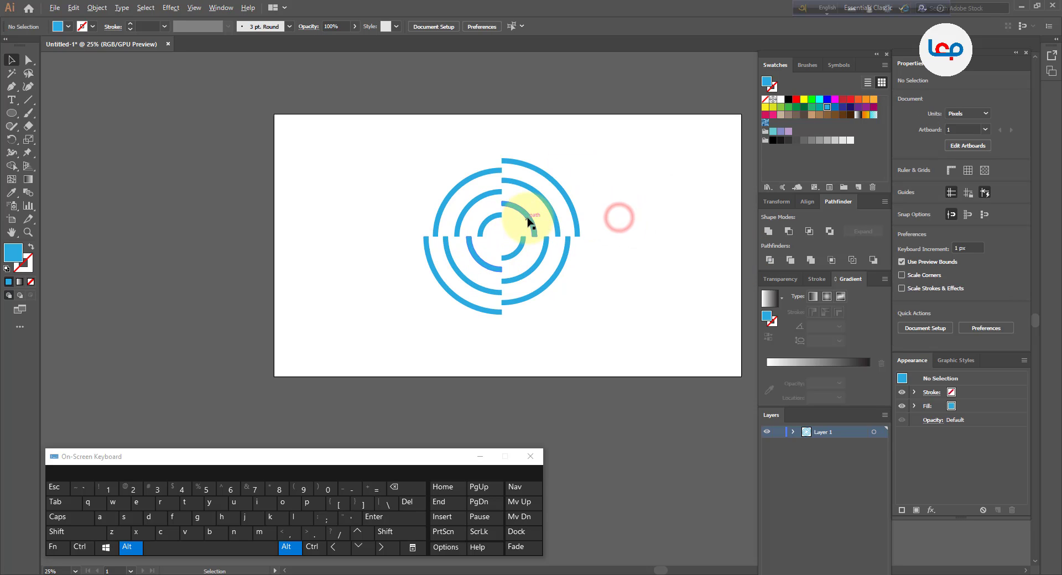
drag(584, 185, 551, 226)
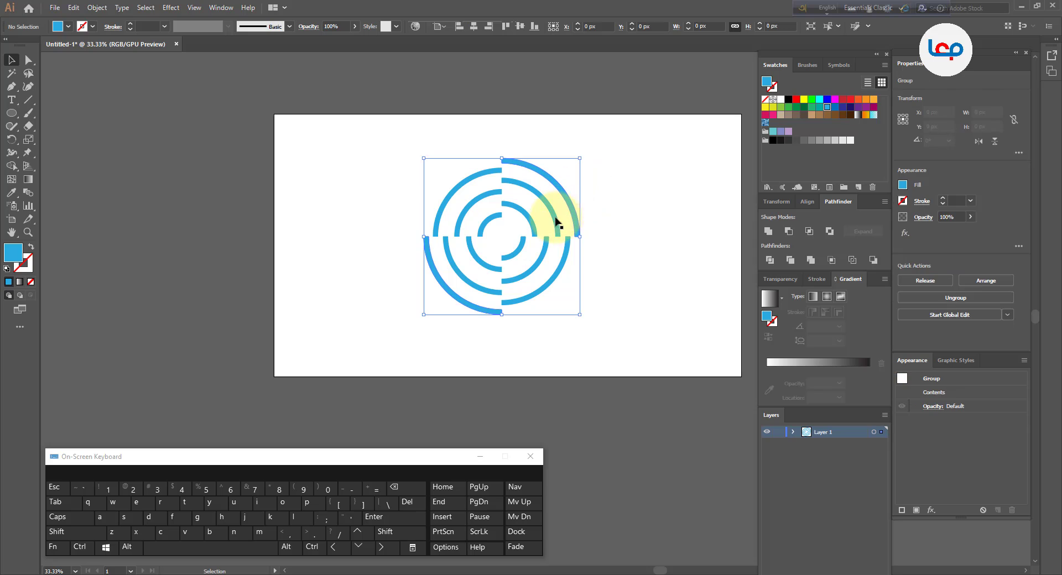
click(835, 107)
click(666, 212)
Step: Ungroup the two arcs of the third ring from the outside and fill them with the RGB Red swatch
scroll(555, 189, up, 1)
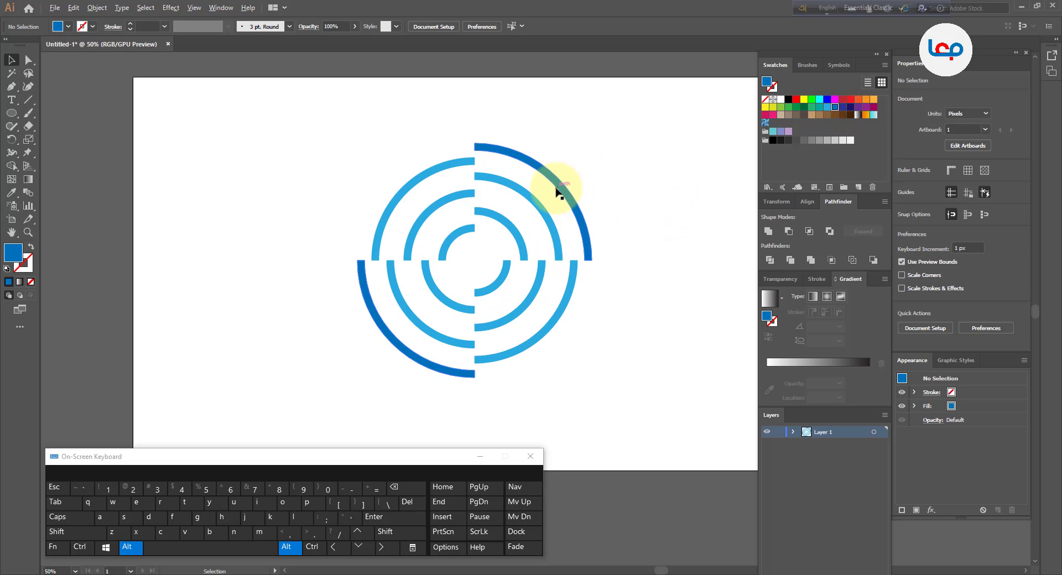
click(600, 180)
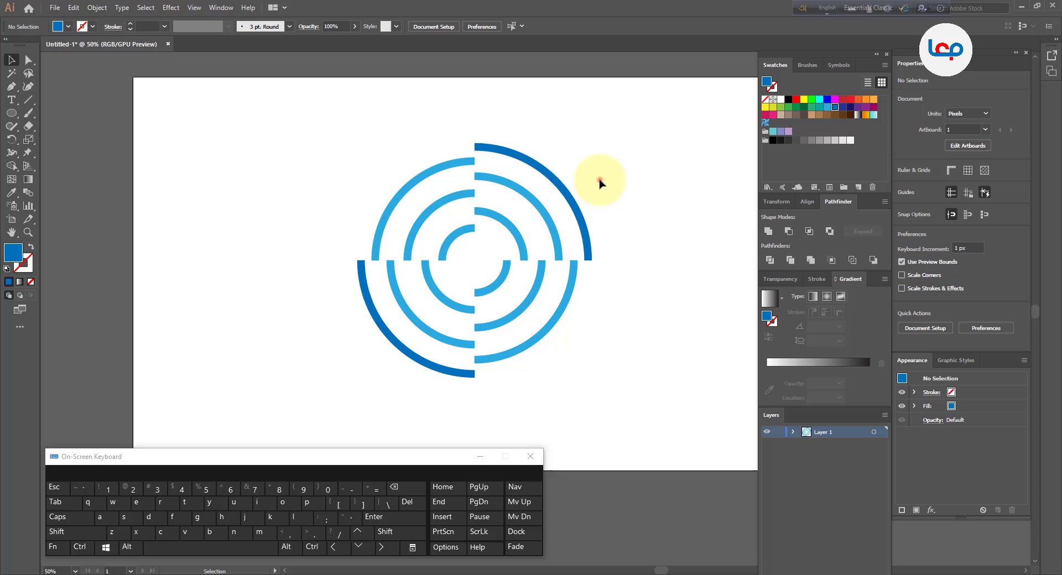
right_click(573, 205)
click(603, 287)
click(556, 242)
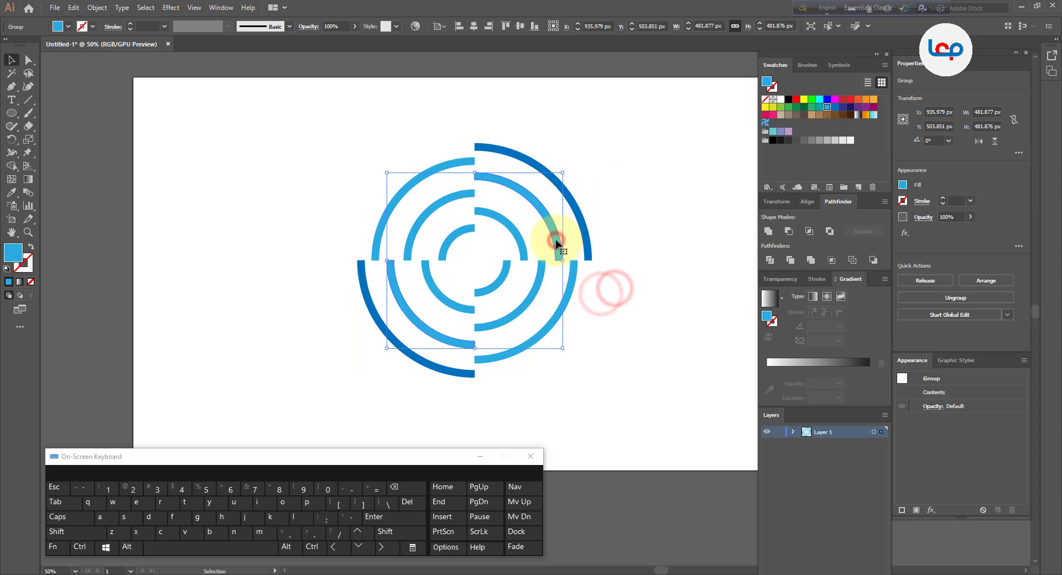
right_click(555, 206)
click(576, 331)
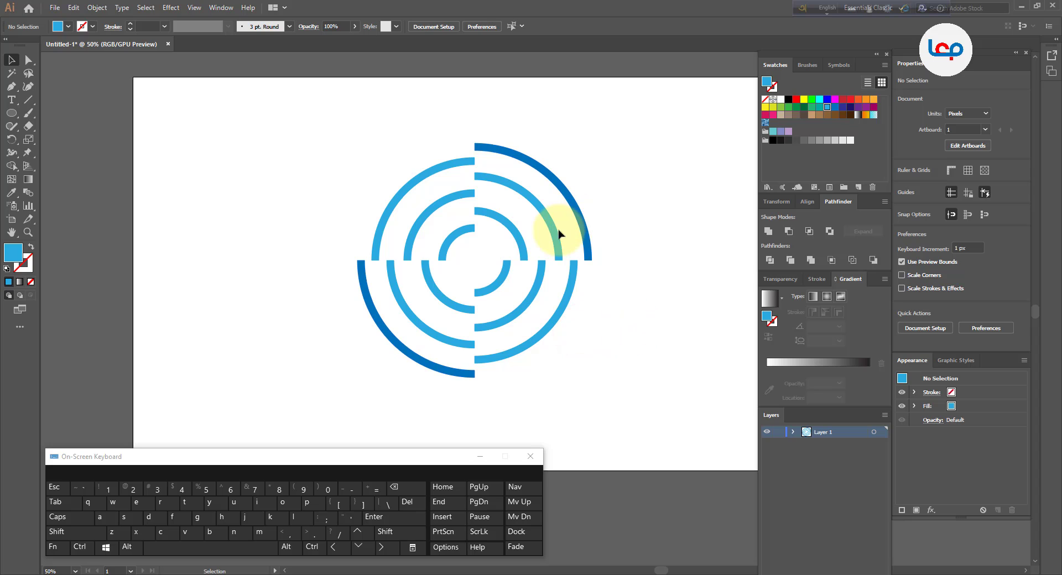
click(554, 235)
right_click(546, 230)
click(612, 203)
click(544, 219)
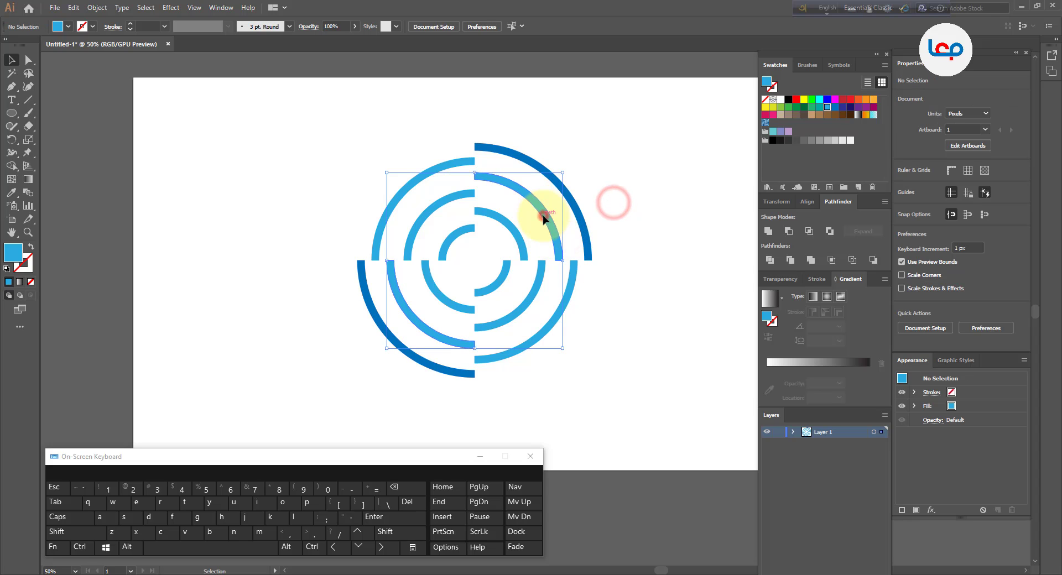
click(796, 100)
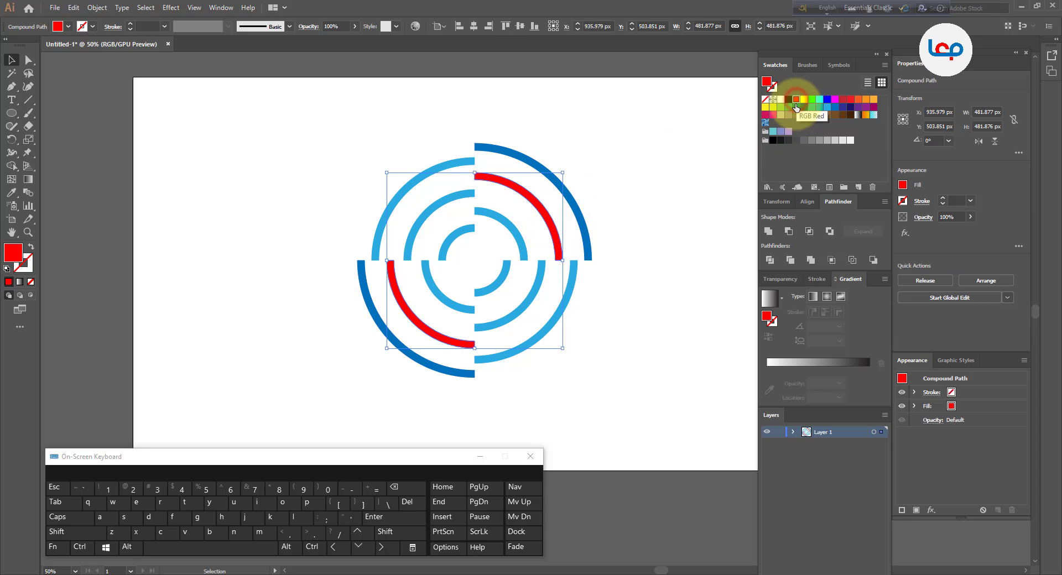
click(664, 225)
Step: Recolor the second ring's two arcs green and the fourth ring's two arcs yellow-green, counting from the outside
click(559, 313)
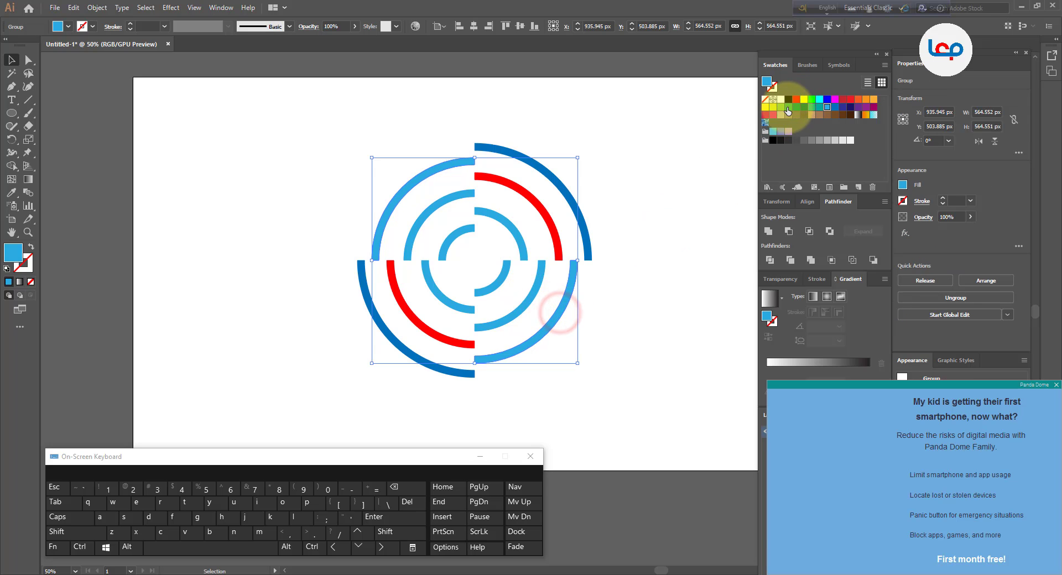
click(628, 221)
click(533, 292)
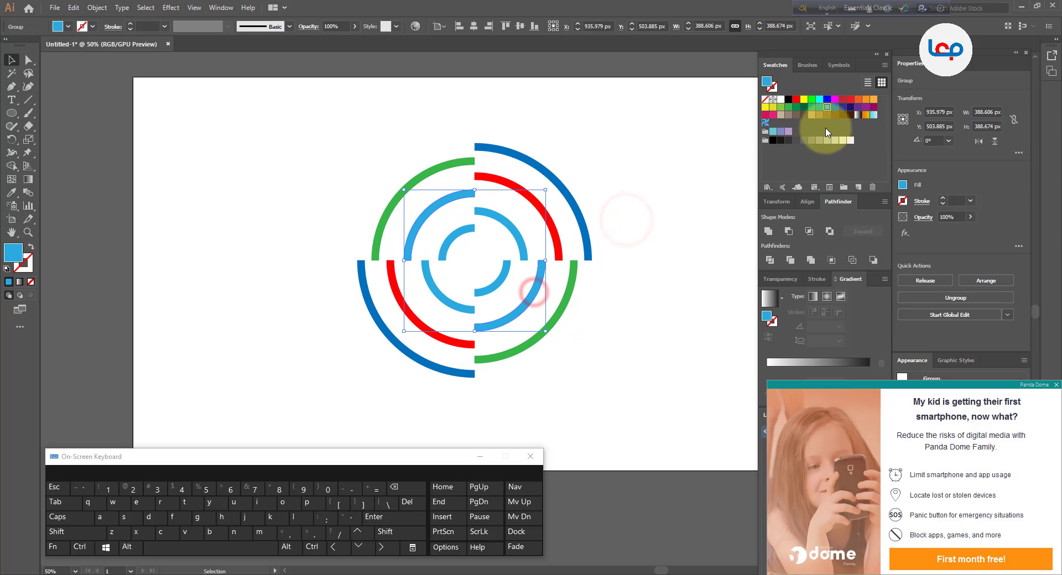
click(804, 100)
click(635, 219)
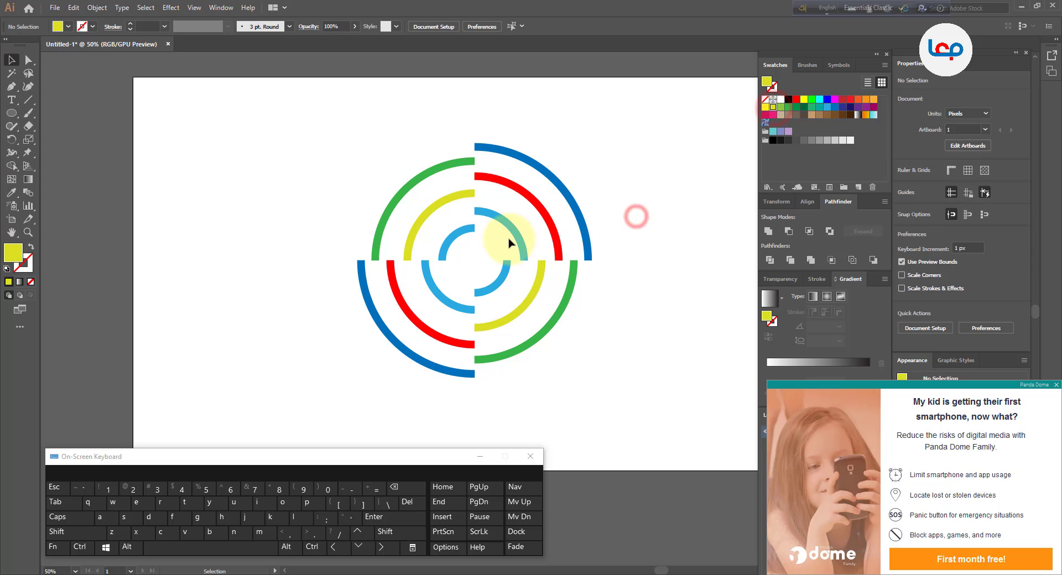
Step: Recolor the two arcs of the fifth ring from the outside orange
click(515, 238)
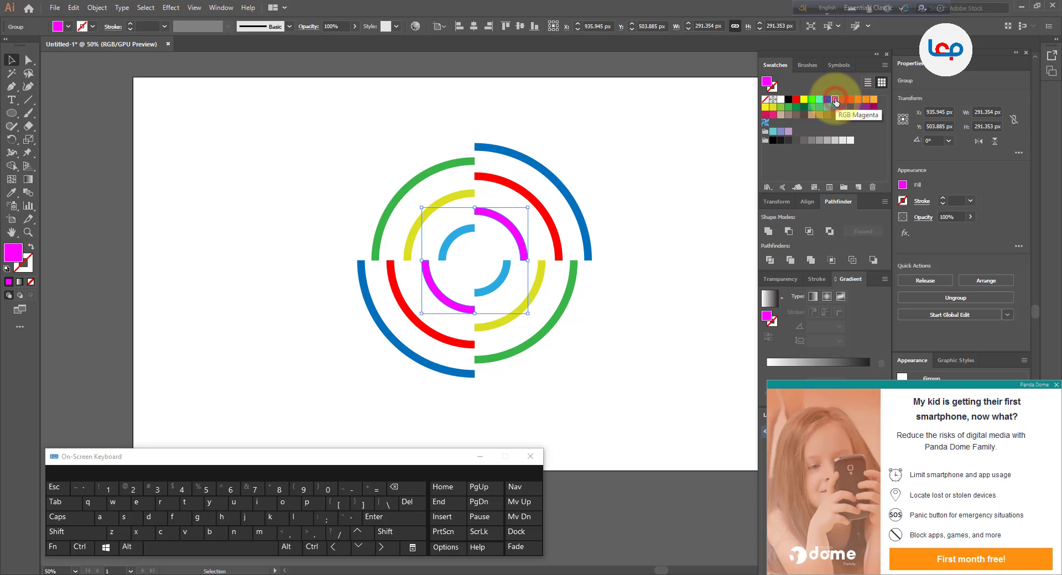
click(843, 100)
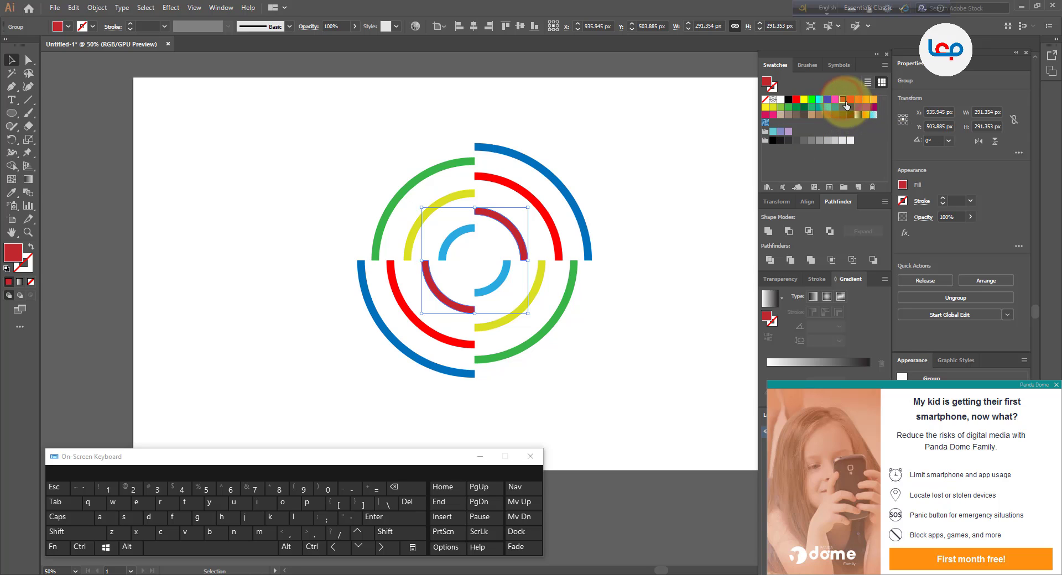
click(866, 101)
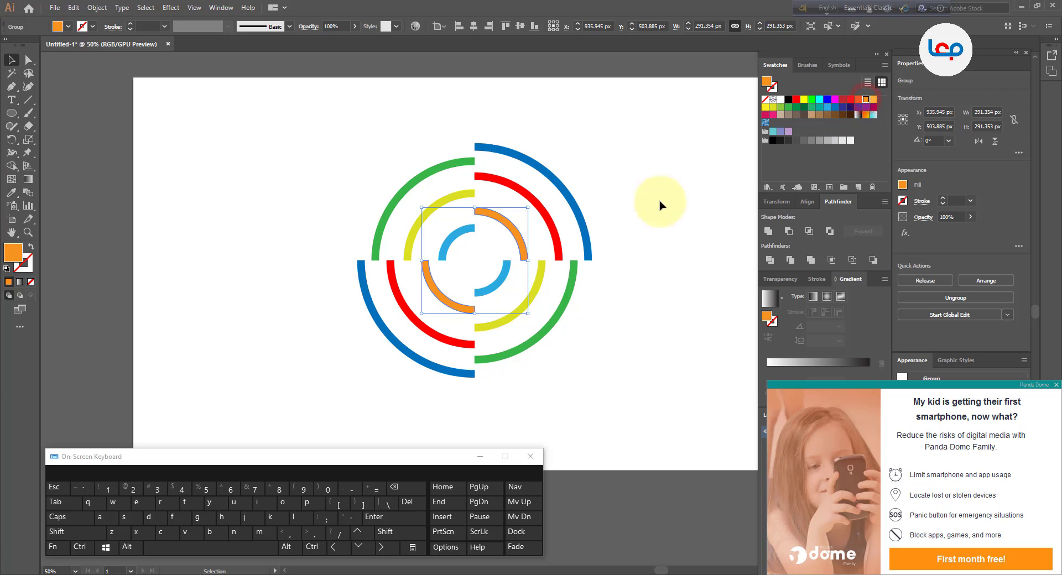
click(659, 201)
Step: Select all the colored arcs and shrink them proportionally around their center to about 539 px wide
scroll(431, 237, down, 2)
drag(550, 178, 379, 320)
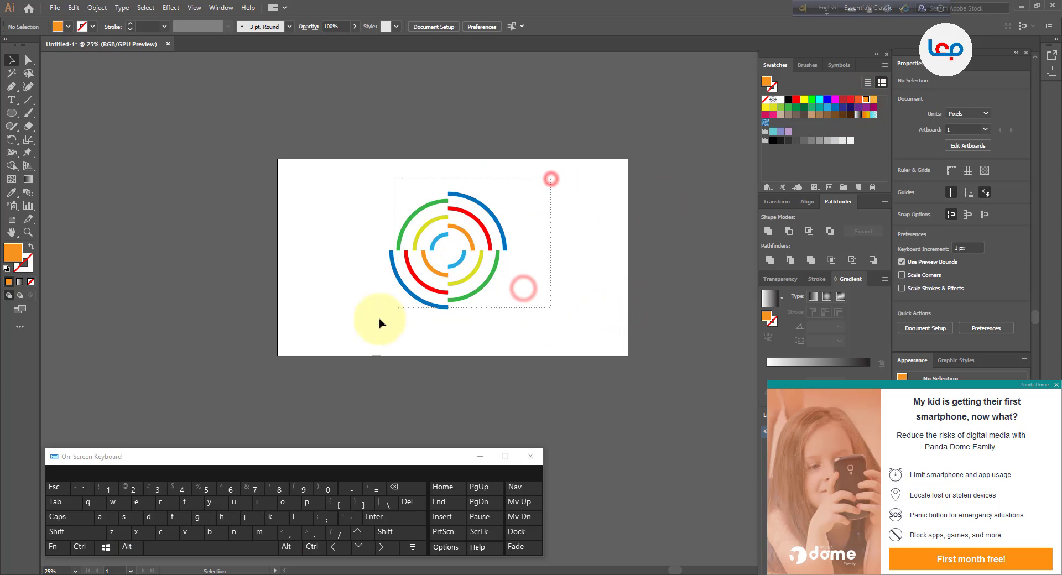
scroll(459, 210, up, 1)
drag(525, 186, 503, 202)
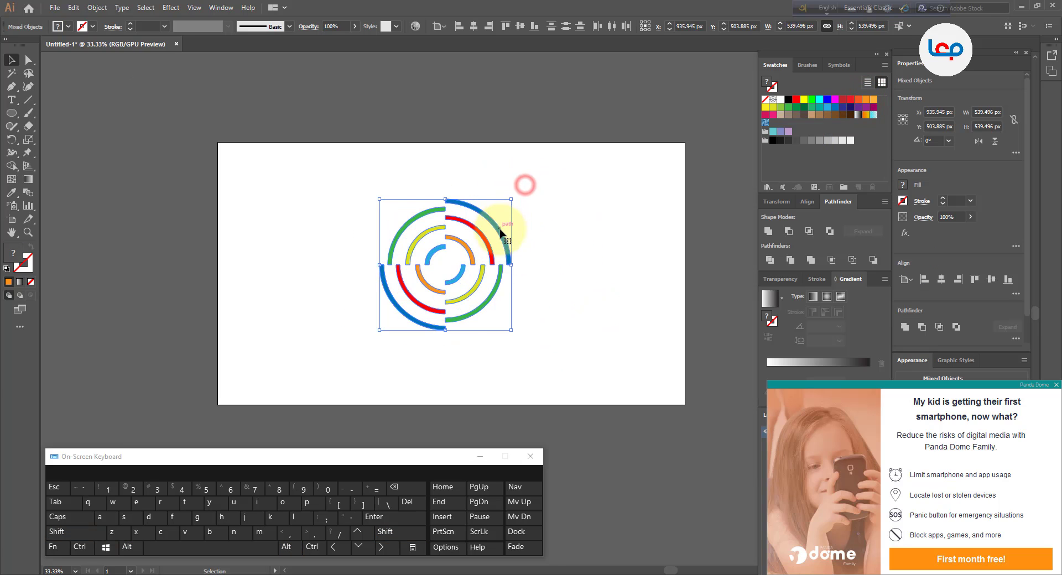
Step: Move the arc design to the right half of the artboard and group all its arcs
drag(501, 242, 641, 231)
right_click(628, 238)
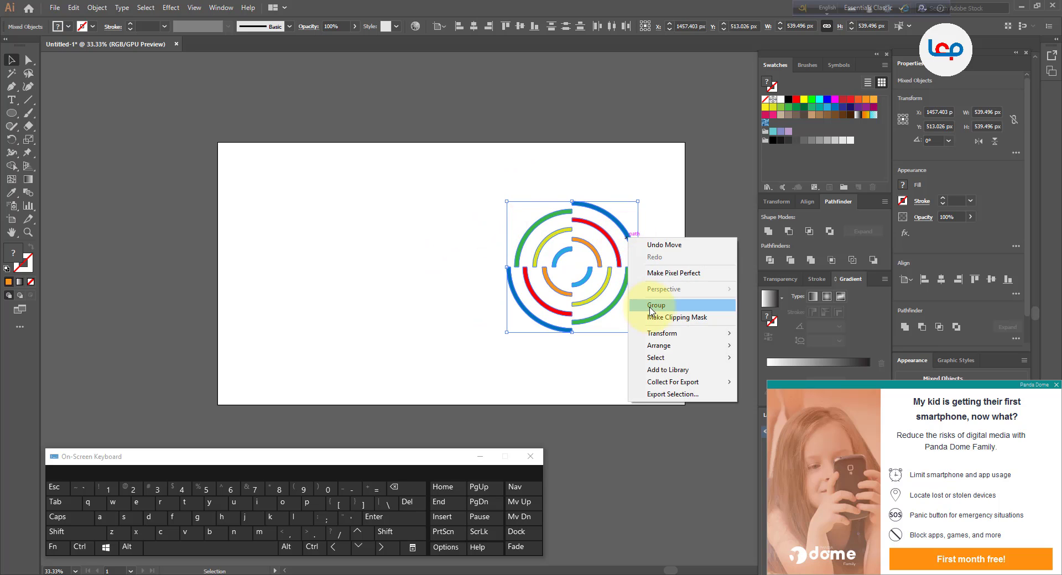
click(657, 303)
scroll(650, 251, up, 1)
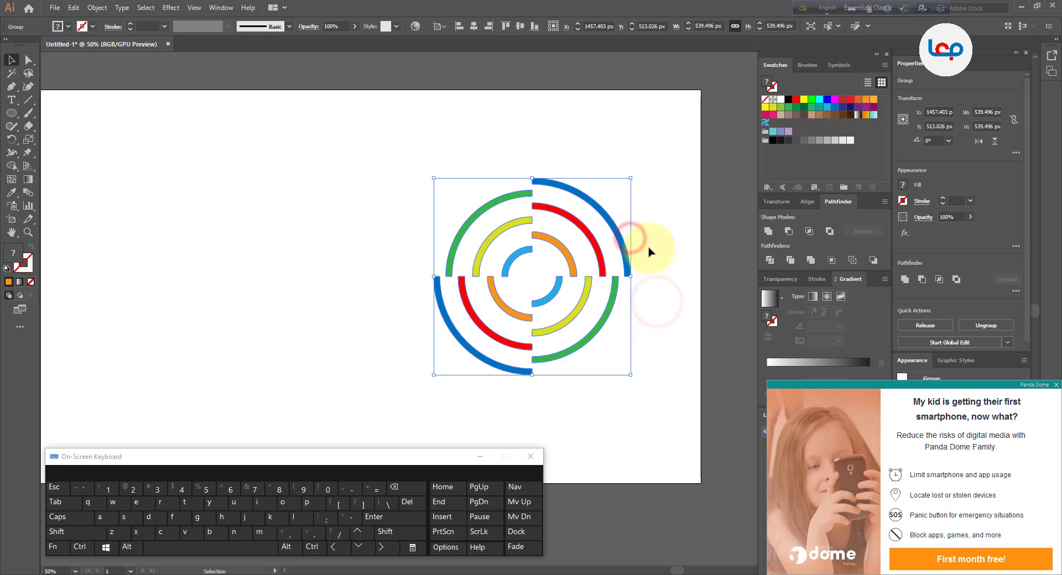
Step: Open the Drop Shadow effect for the grouped arc design with the preview on, keeping its settings clear of the artwork
click(351, 142)
click(488, 207)
click(99, 8)
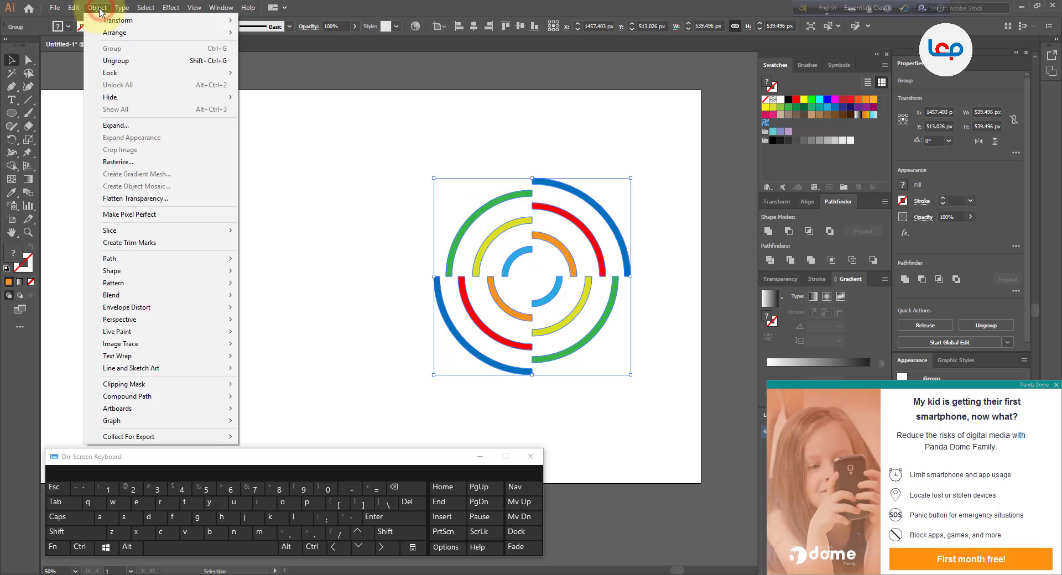
mouse_move(171, 7)
mouse_move(210, 134)
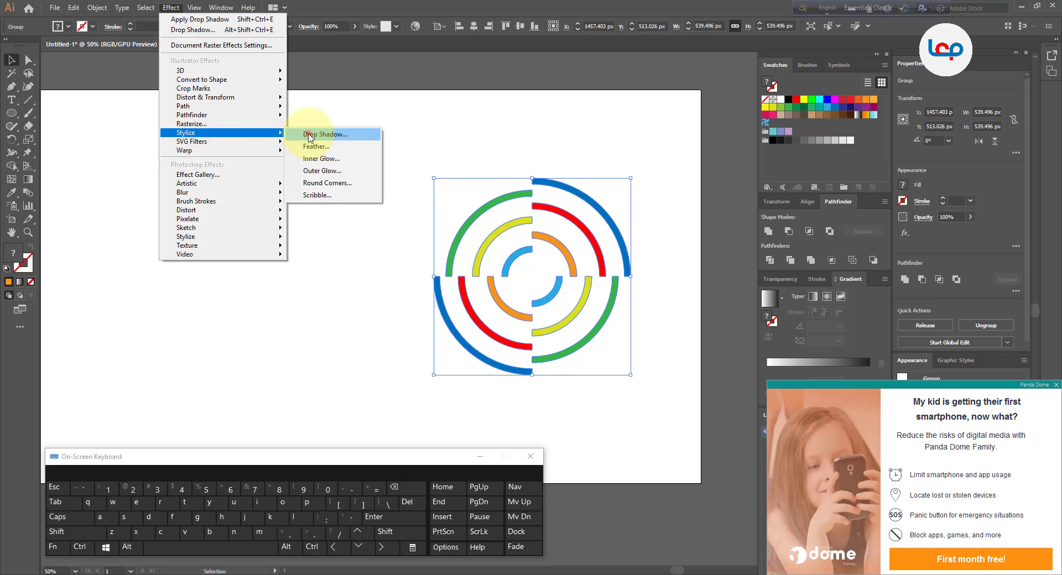
click(308, 133)
drag(671, 153, 321, 147)
click(280, 289)
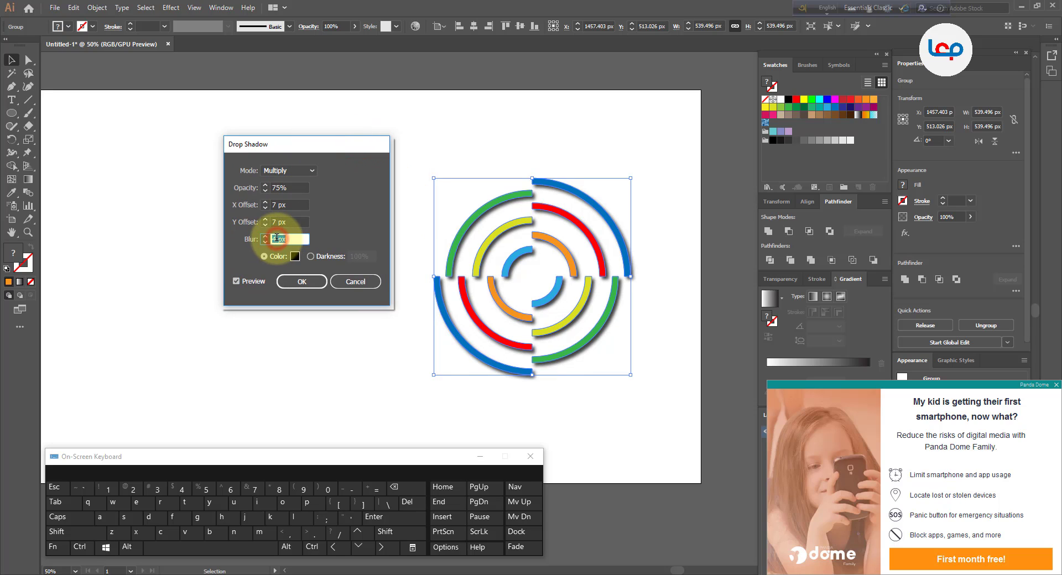
Step: Try different blur amounts for the drop shadow and set the blur to 0 px
key(Down)
key(Down)
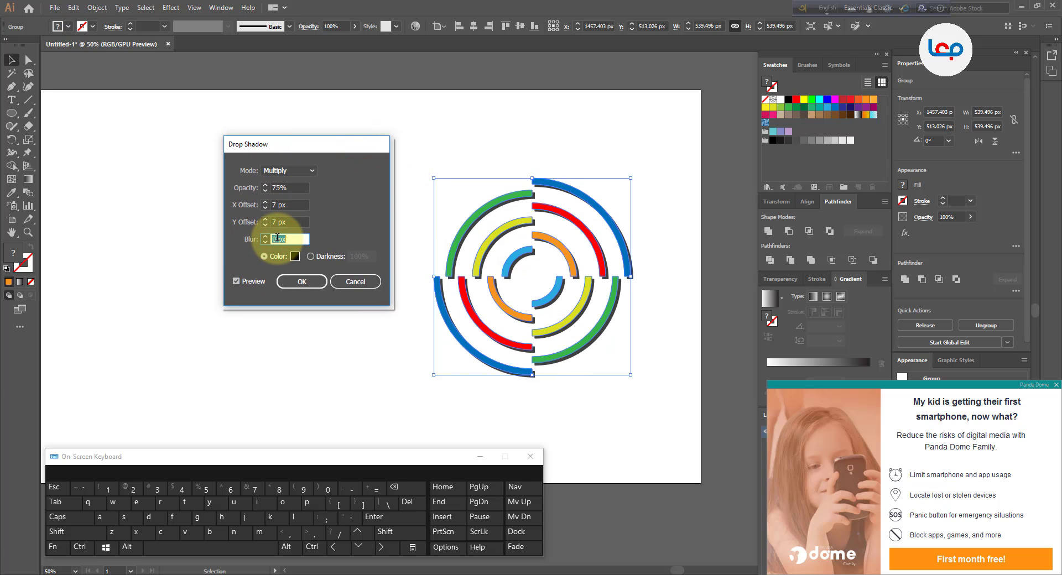
key(Up)
key(Up)
key(Up)
key(Up)
key(Up)
key(Up)
key(Up)
key(Up)
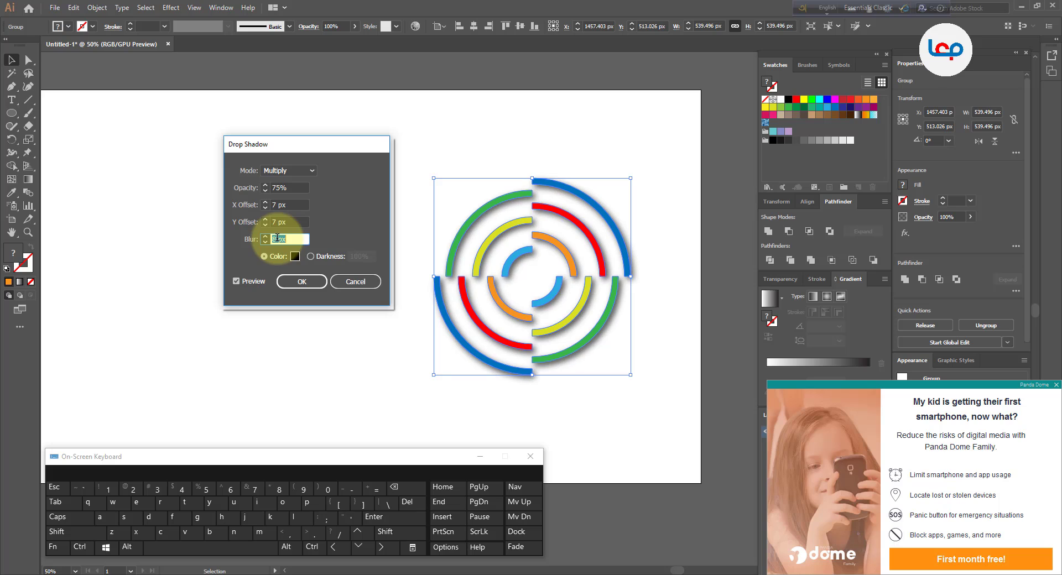
key(Down)
key(Down)
key(Down)
key(Down)
key(Down)
key(Down)
key(Down)
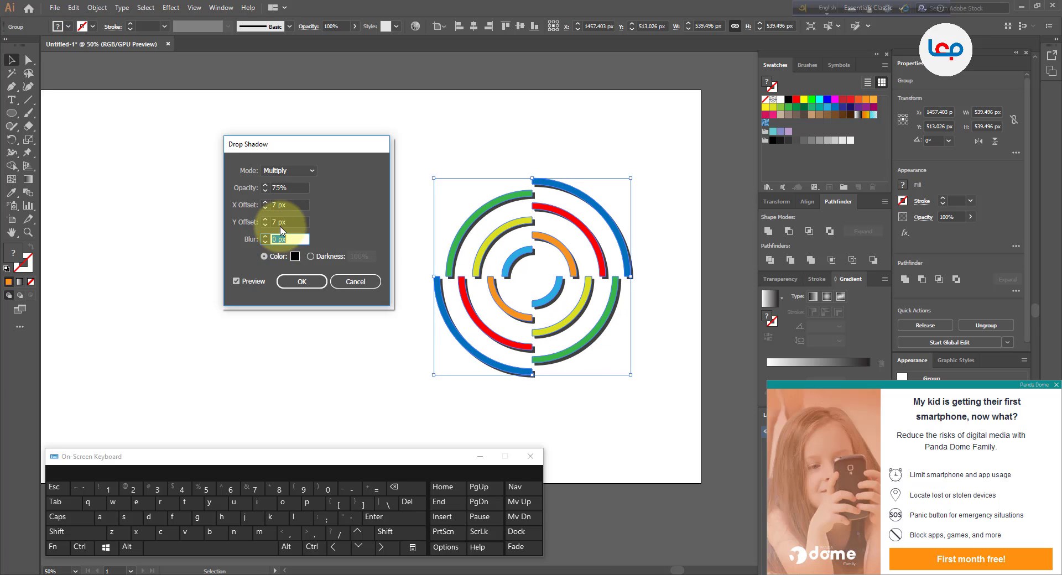
Step: Set the drop shadow's Y offset to 12 px
click(280, 220)
key(Down)
key(Down)
key(Down)
key(Up)
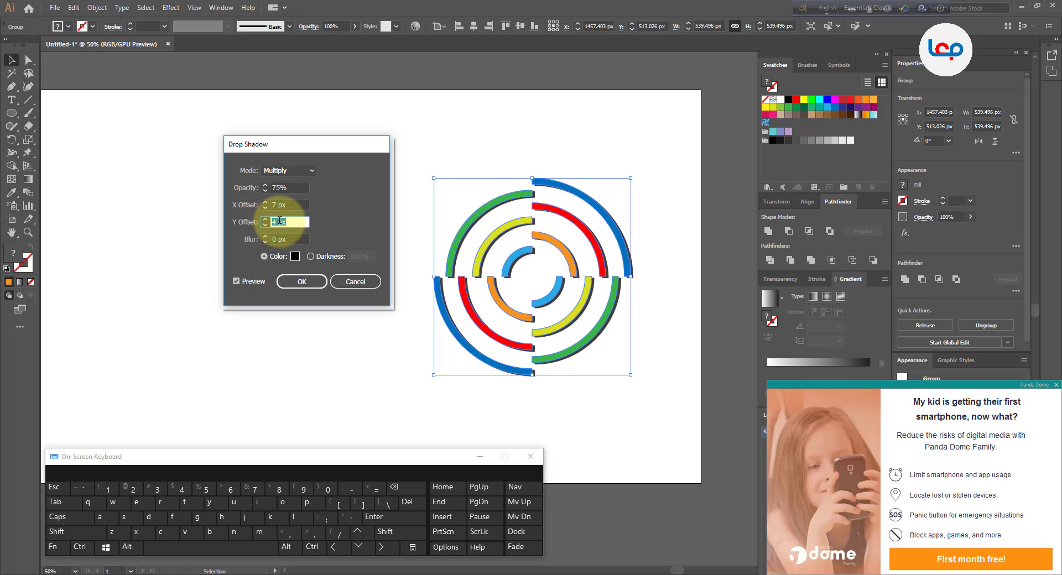
key(Up)
key(Up)
key(Up)
key(Up)
key(Up)
key(Up)
key(Up)
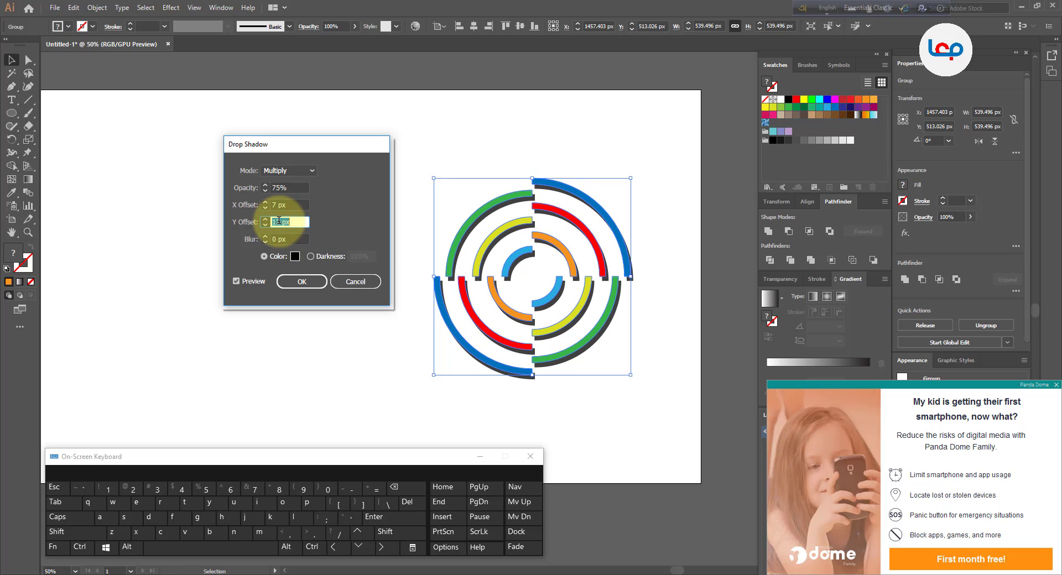
Step: Set the drop shadow's X offset to 4 px
click(281, 204)
key(Down)
key(Down)
key(Down)
key(Down)
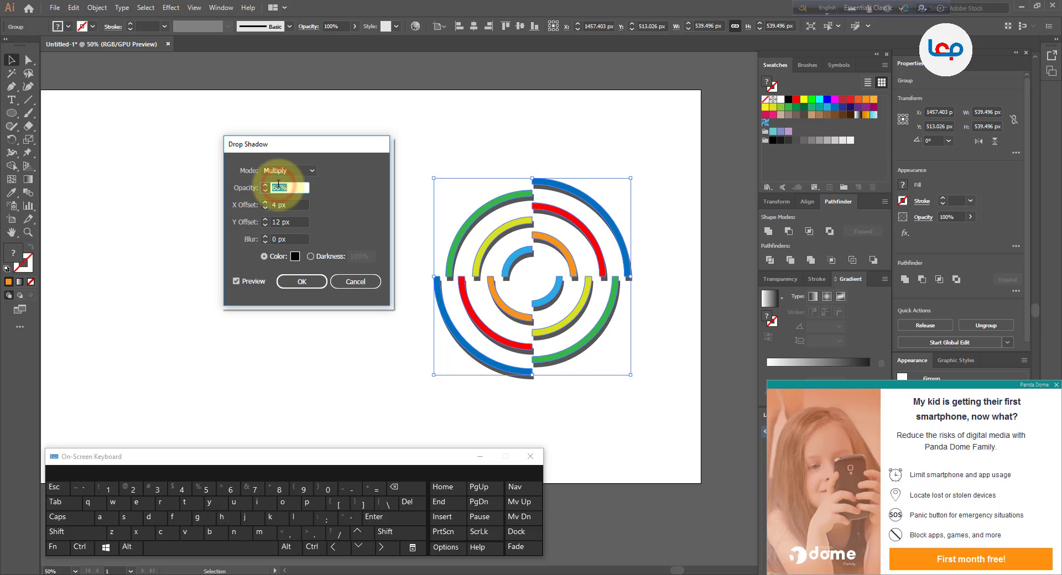
Step: Set the drop shadow's opacity to 77%, apply the effect to the arc group and deselect it
key(Down)
key(Down)
key(Down)
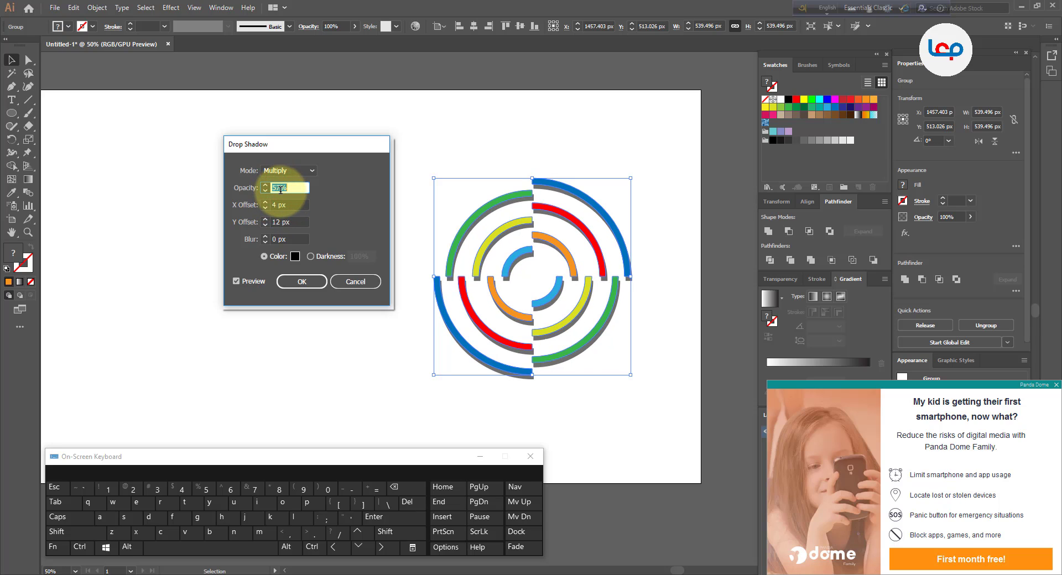
key(Up)
key(Up)
key(Up)
key(Up)
key(Up)
key(Up)
key(Up)
key(Up)
key(Up)
key(Up)
key(Up)
key(Up)
key(Up)
key(Up)
key(Up)
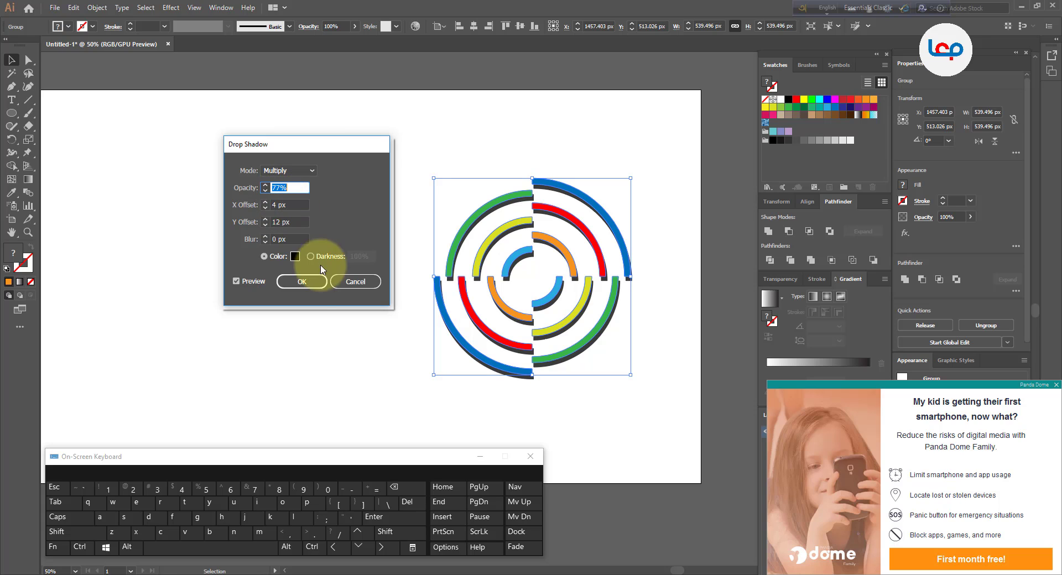
click(303, 279)
click(326, 277)
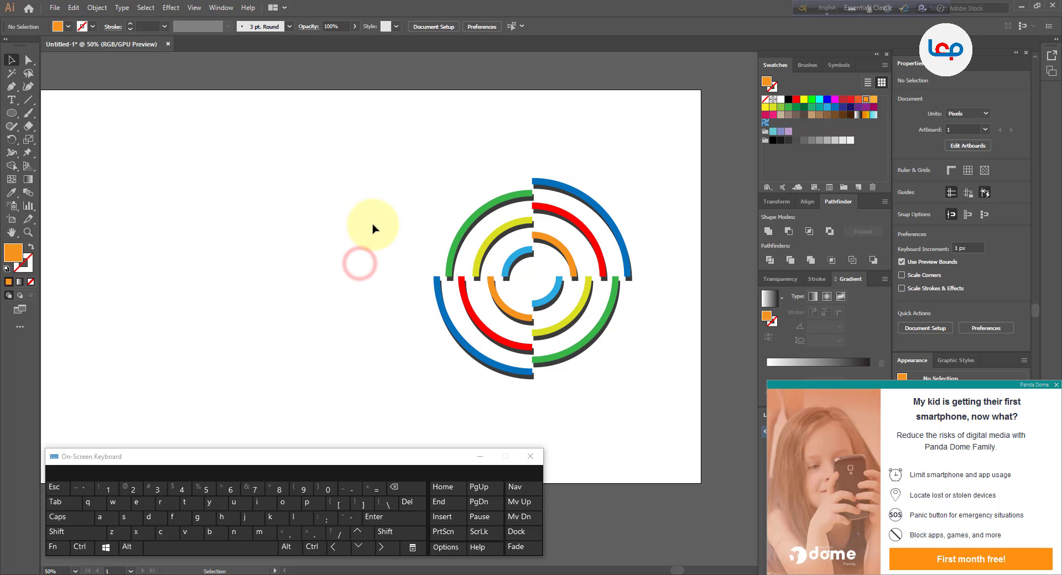
Step: Close the Panda Dome advertisement pop-up and inspect the shadowed arc design
click(607, 369)
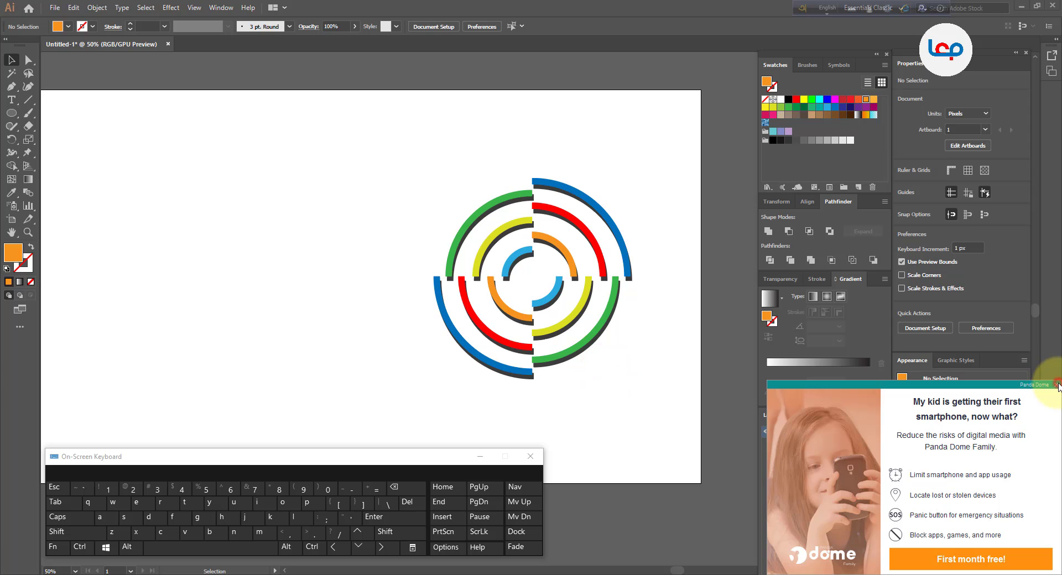
click(1058, 385)
scroll(580, 291, down, 1)
scroll(626, 355, up, 2)
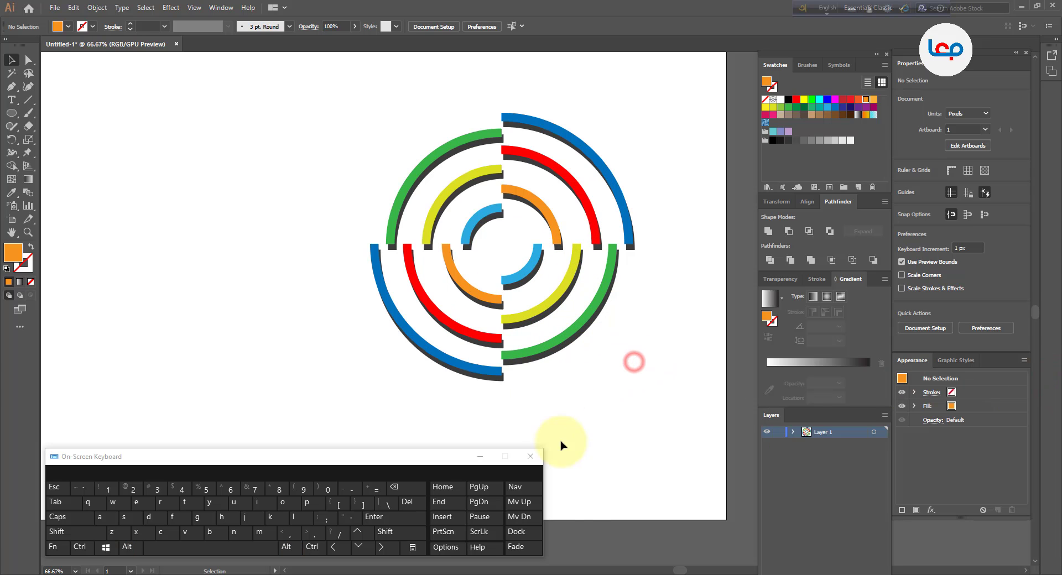